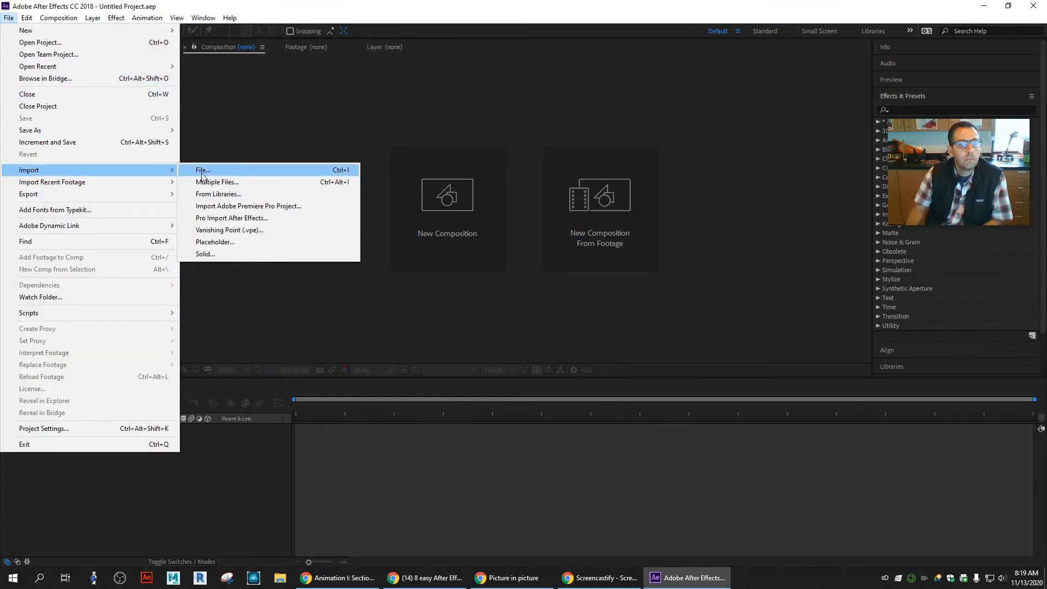
Step: Import Fulton_stickman2.mov as footage with Straight - Unmatted alpha and create a composition from it
click(203, 171)
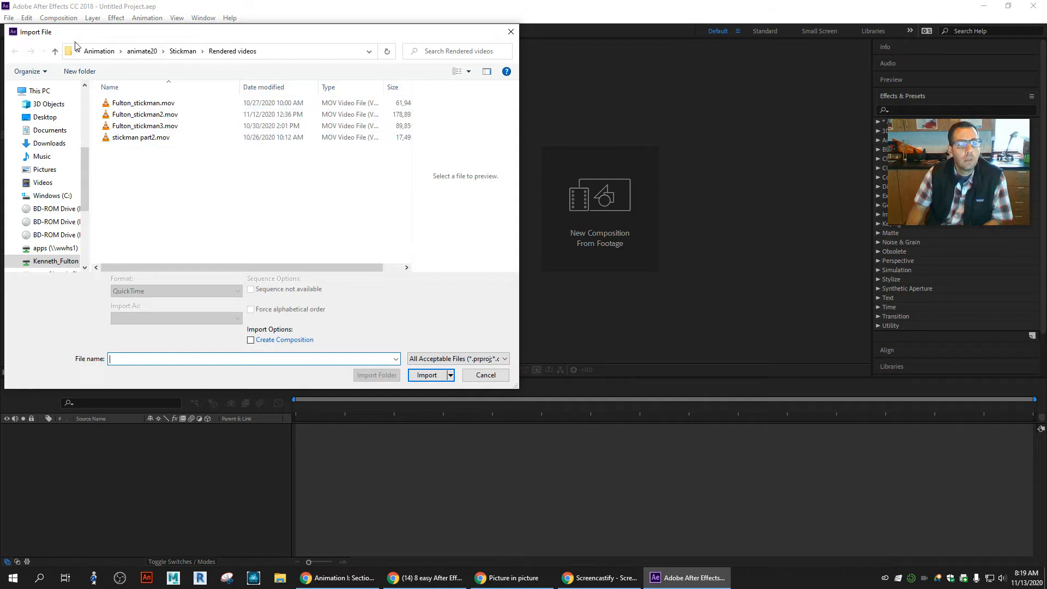
click(148, 116)
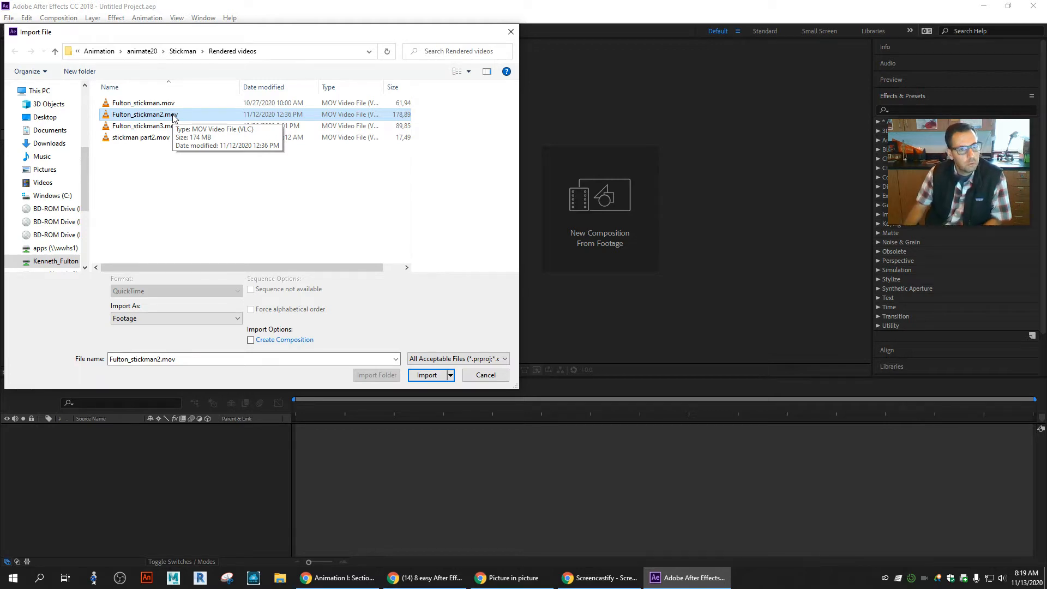
click(428, 374)
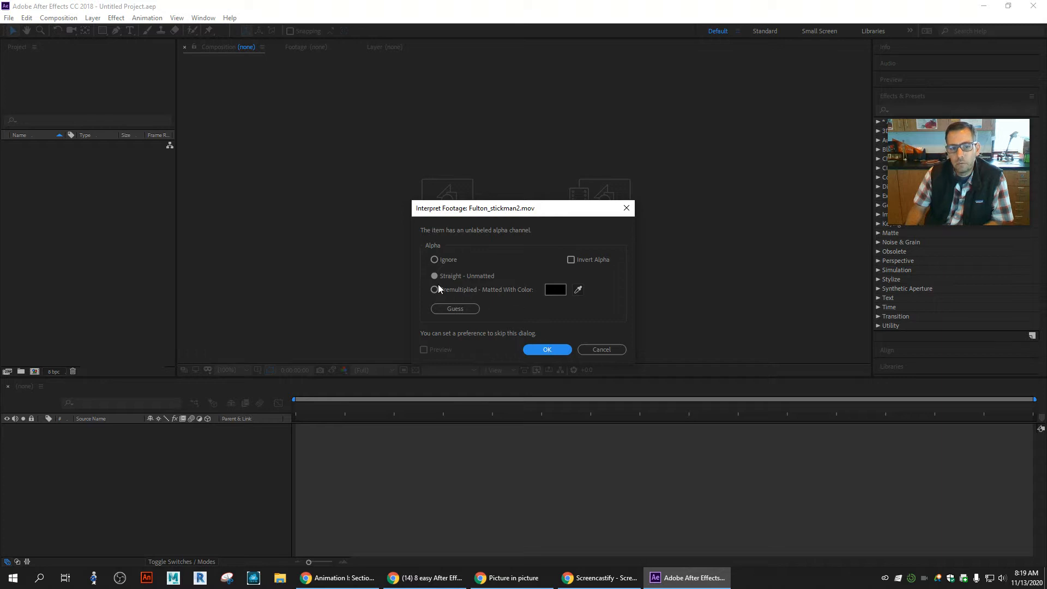
click(548, 350)
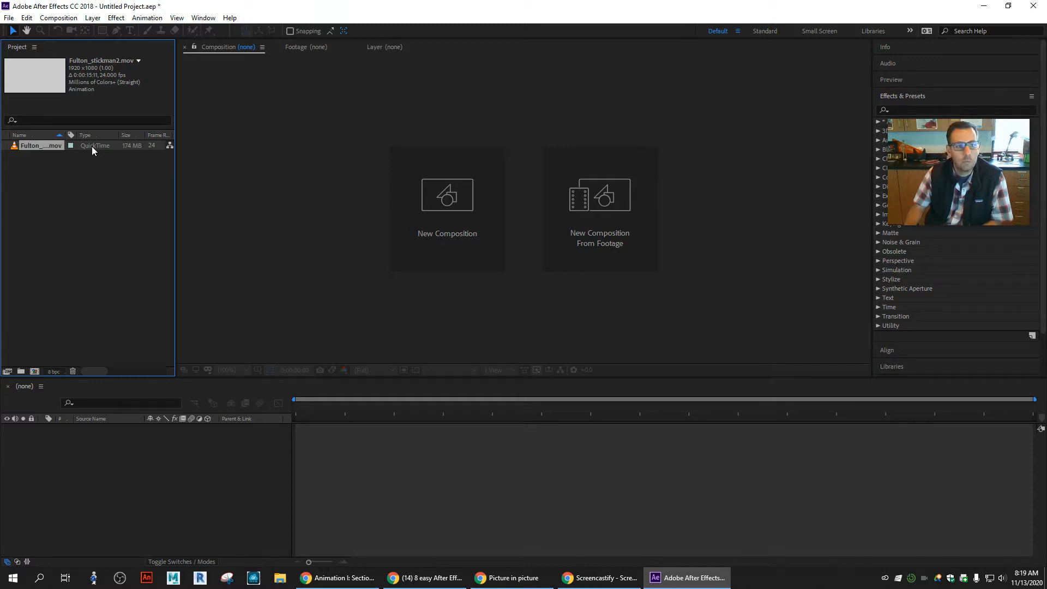
drag(92, 146, 110, 446)
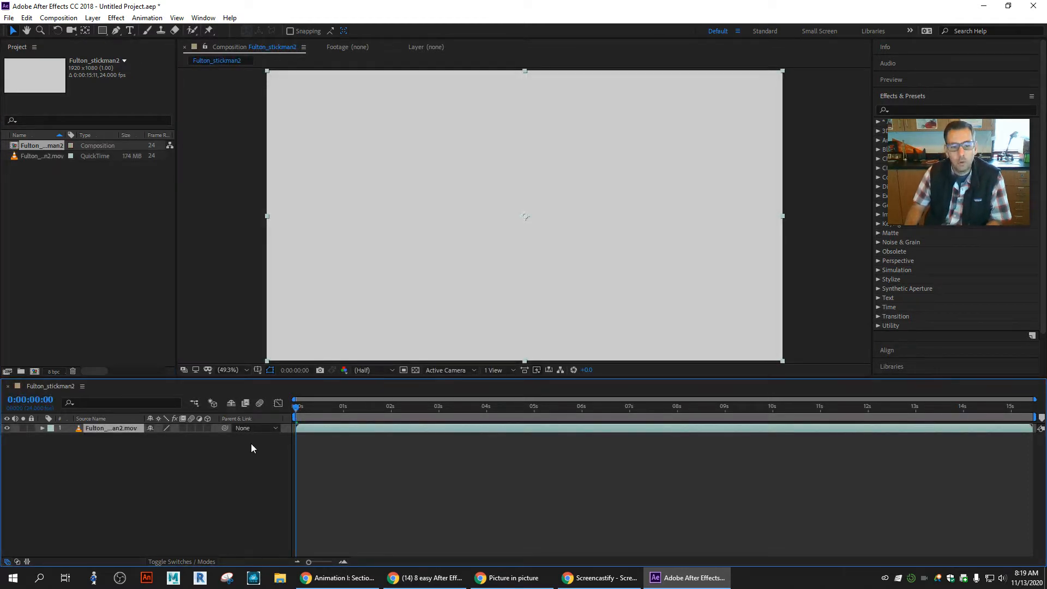
Step: Preview the stickman composition and return the playhead to 0:00:00:00
key(space)
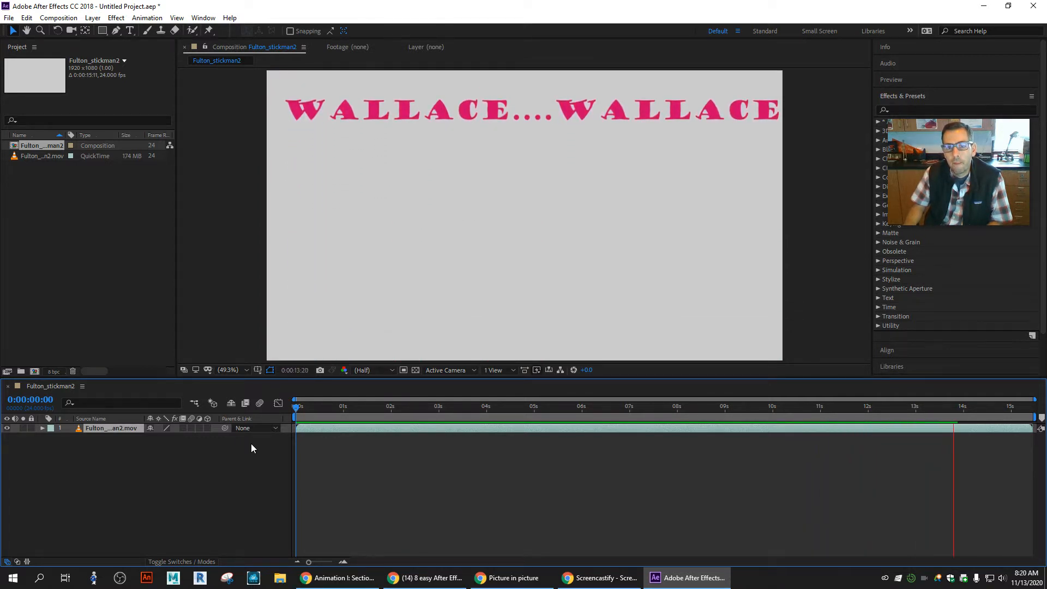
key(space)
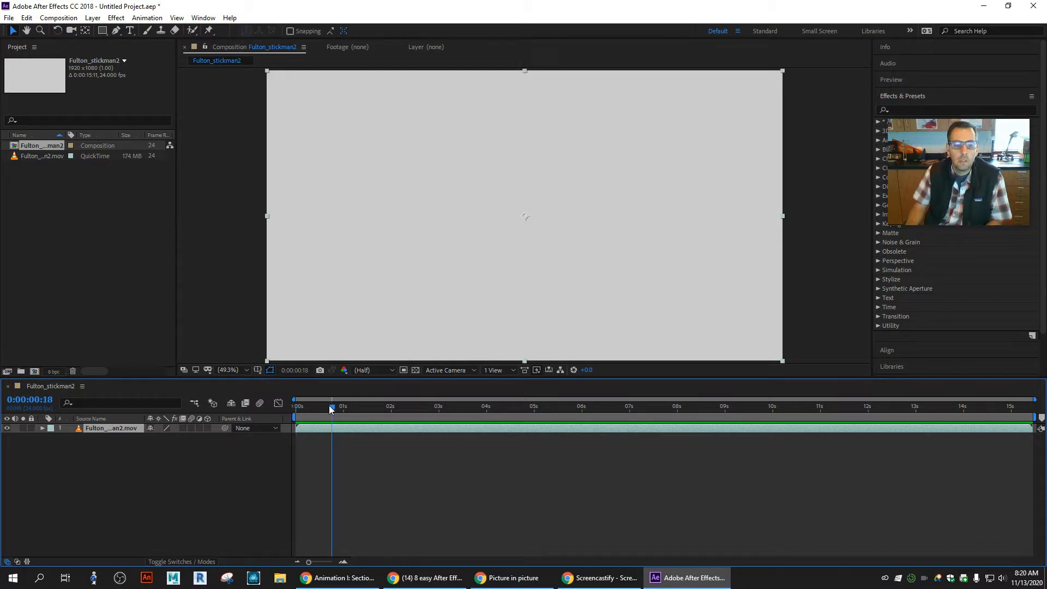
drag(327, 408, 292, 424)
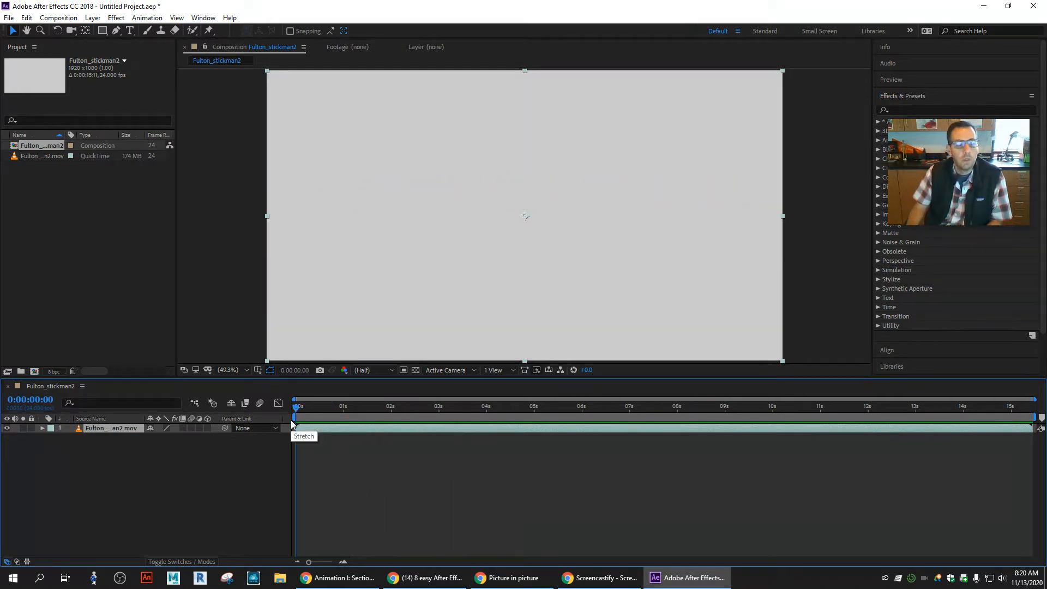
Step: Create a 1920 x 1080 px solid layer in black (000000) above the footage
click(94, 18)
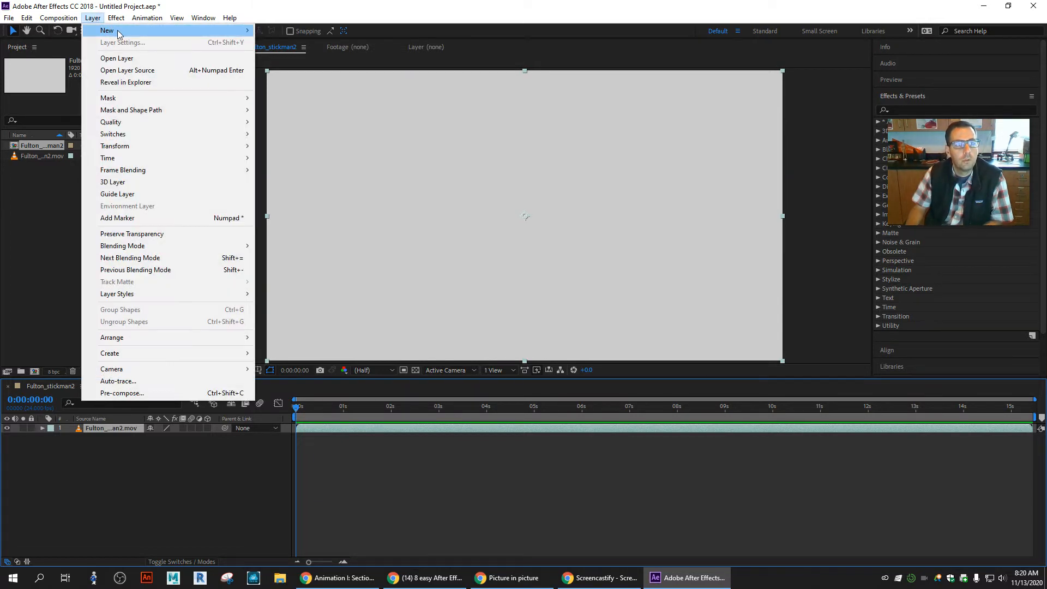
mouse_move(119, 34)
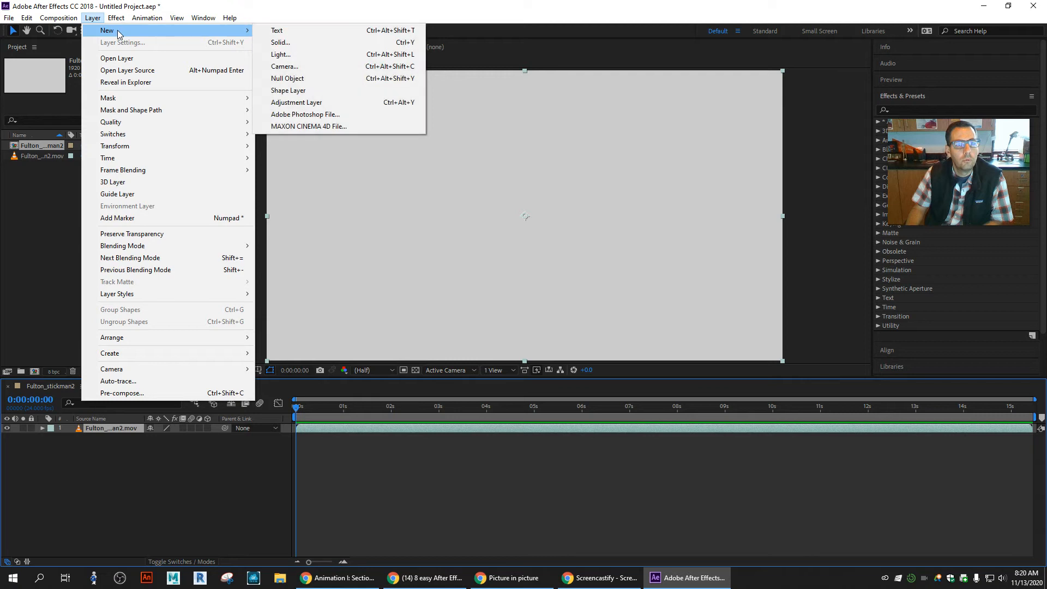
click(302, 43)
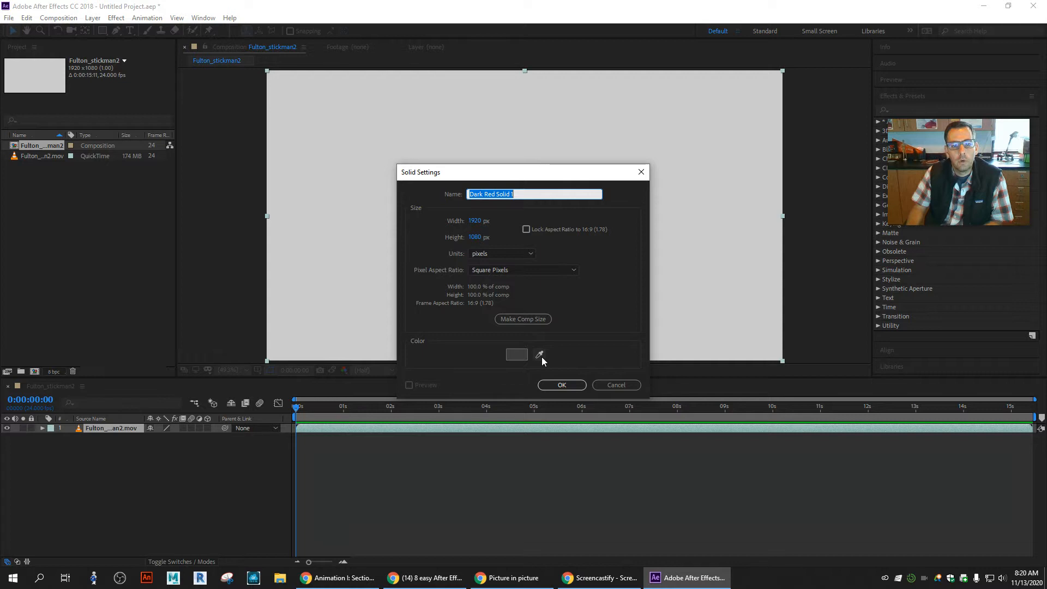
click(518, 356)
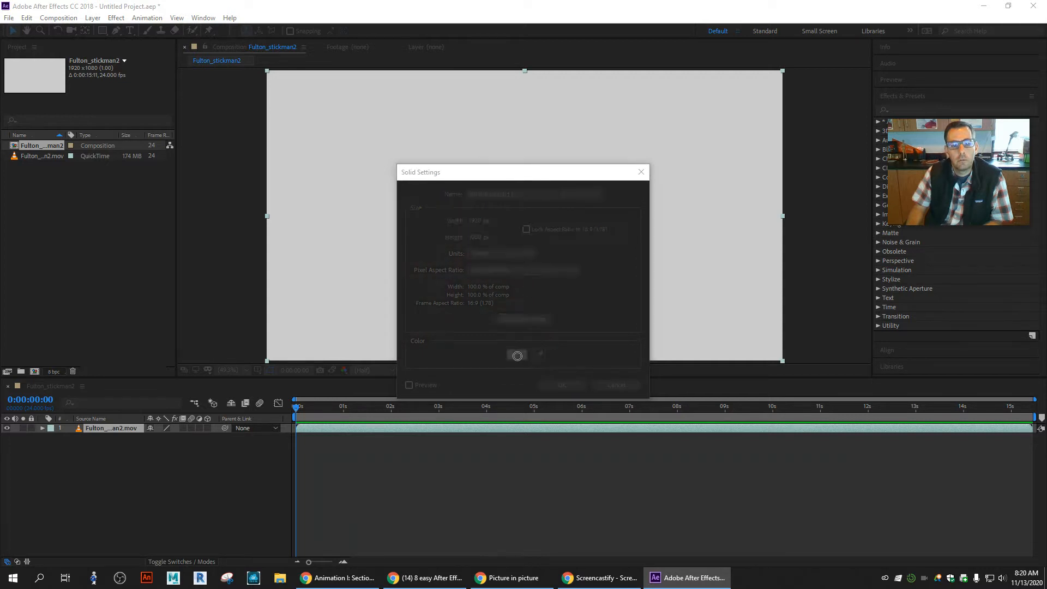
click(531, 359)
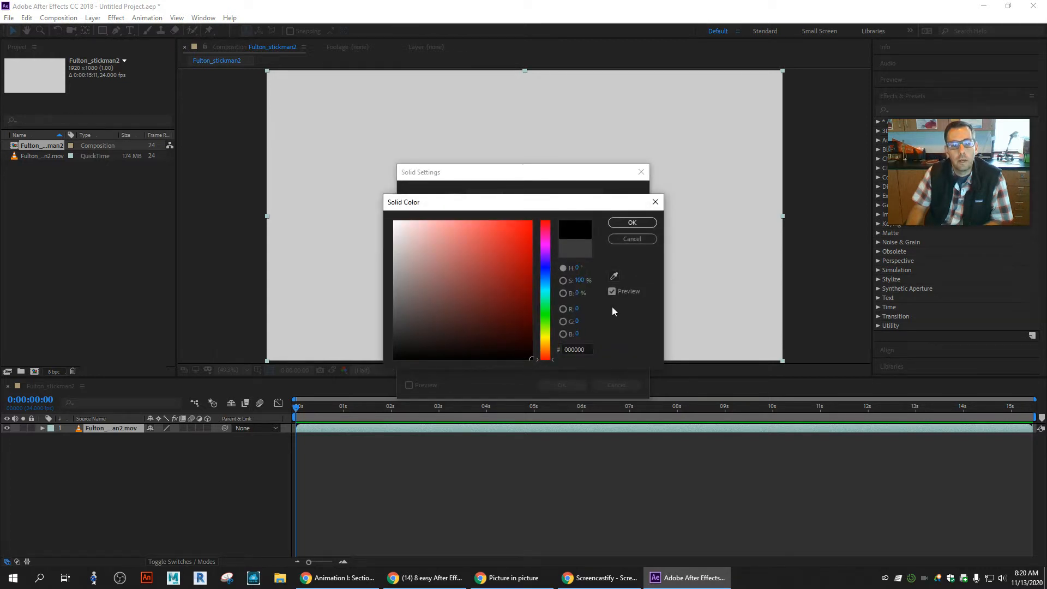
click(641, 224)
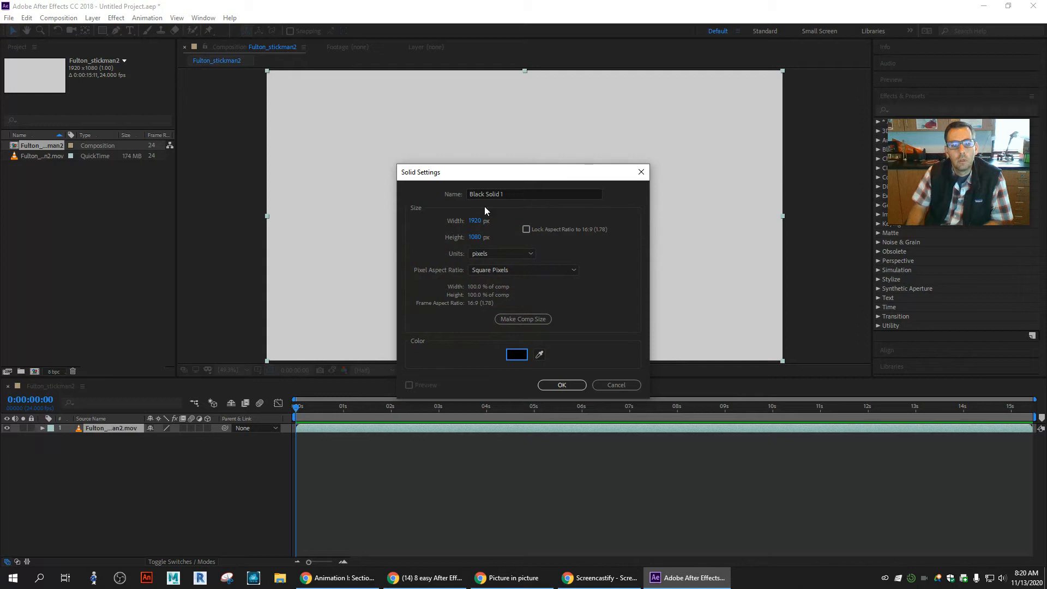
click(561, 385)
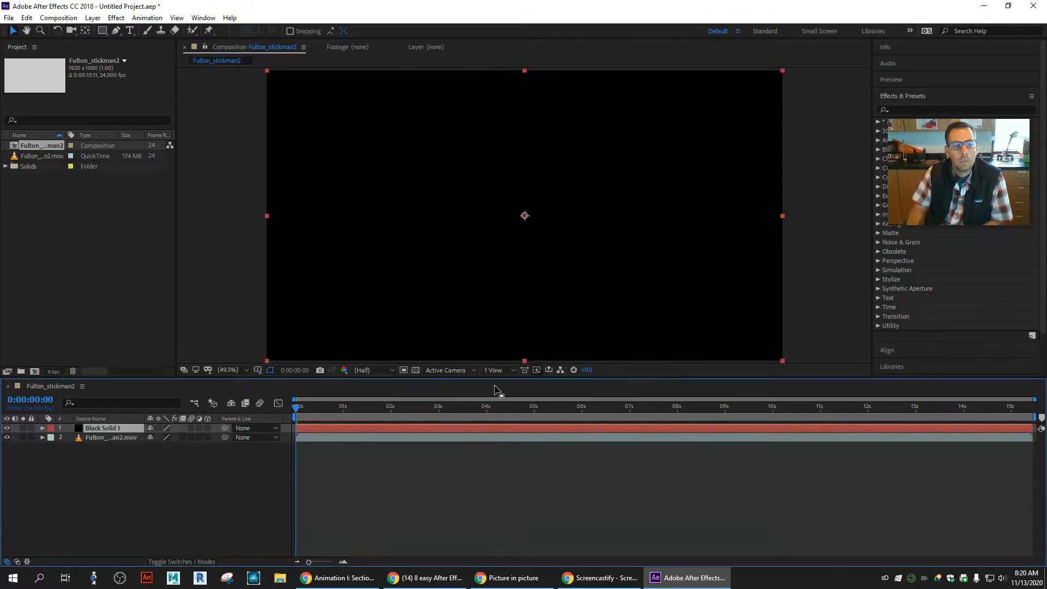
Step: Expand the Solids folder in the project and lock the Fulton_stickman2.mov layer
click(6, 166)
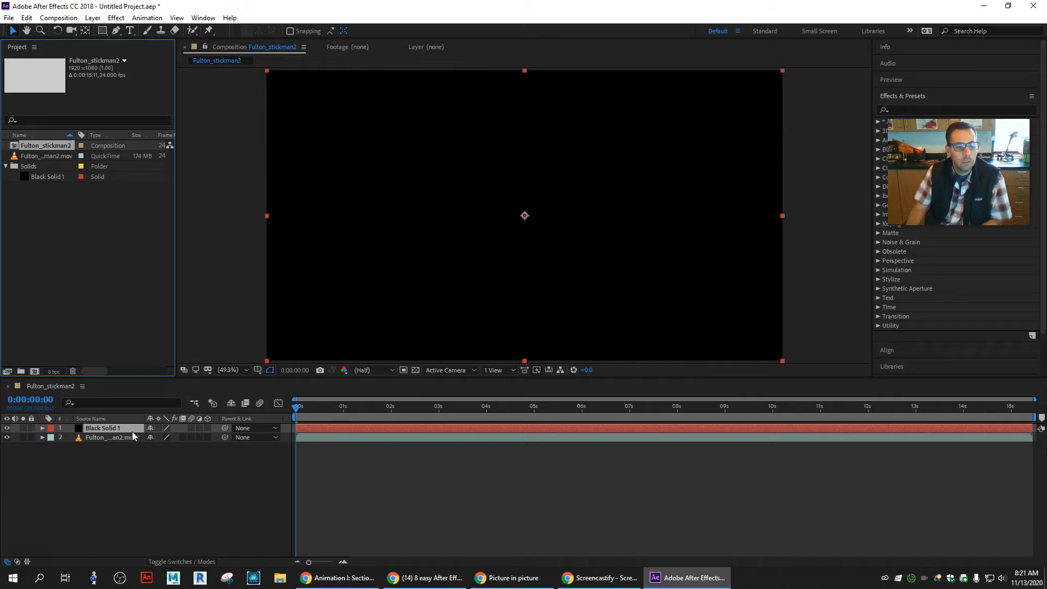
click(106, 437)
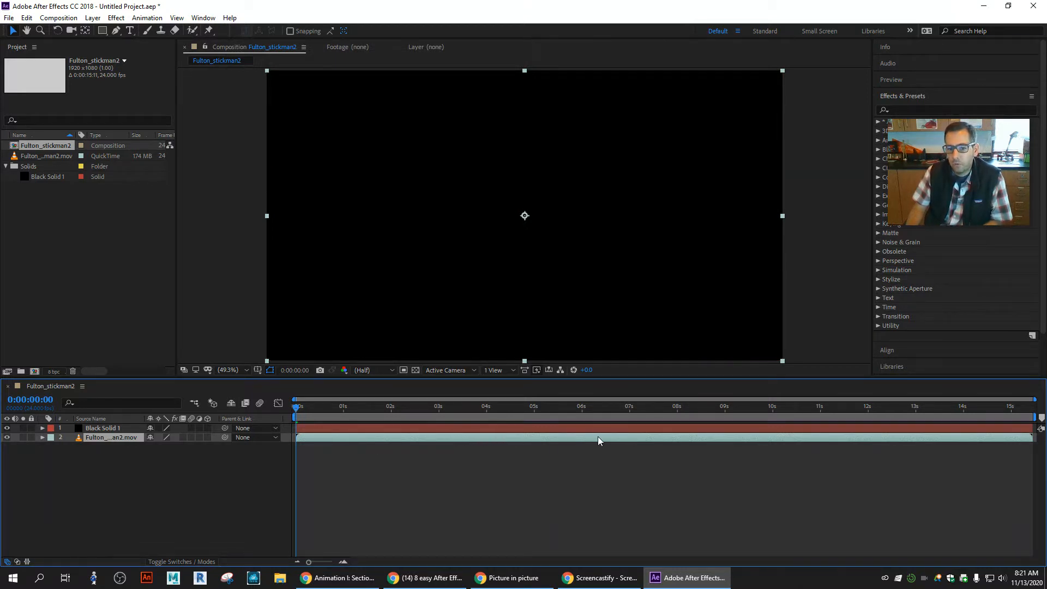
click(100, 429)
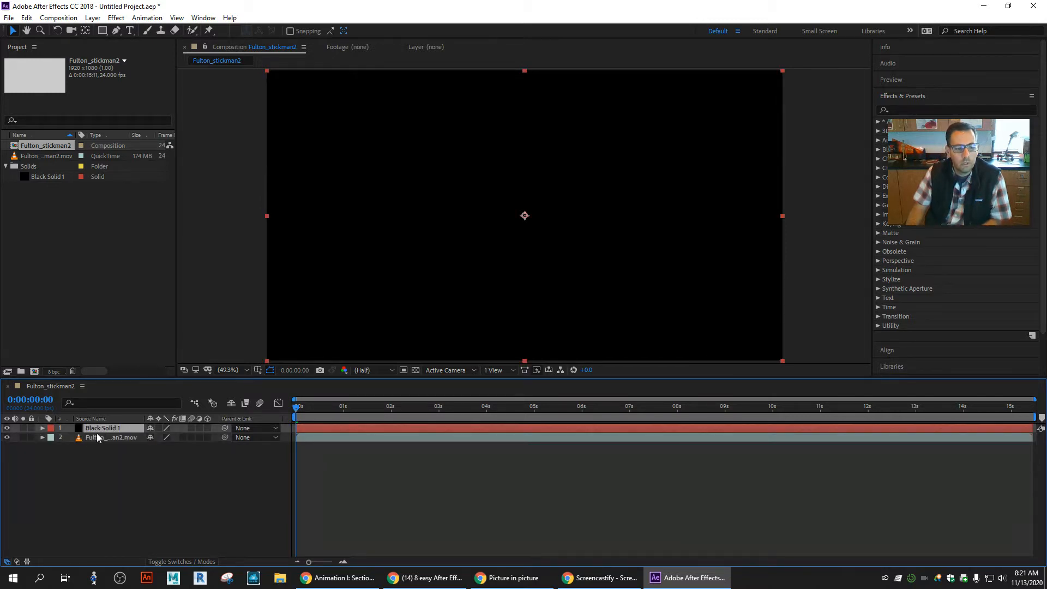
click(31, 437)
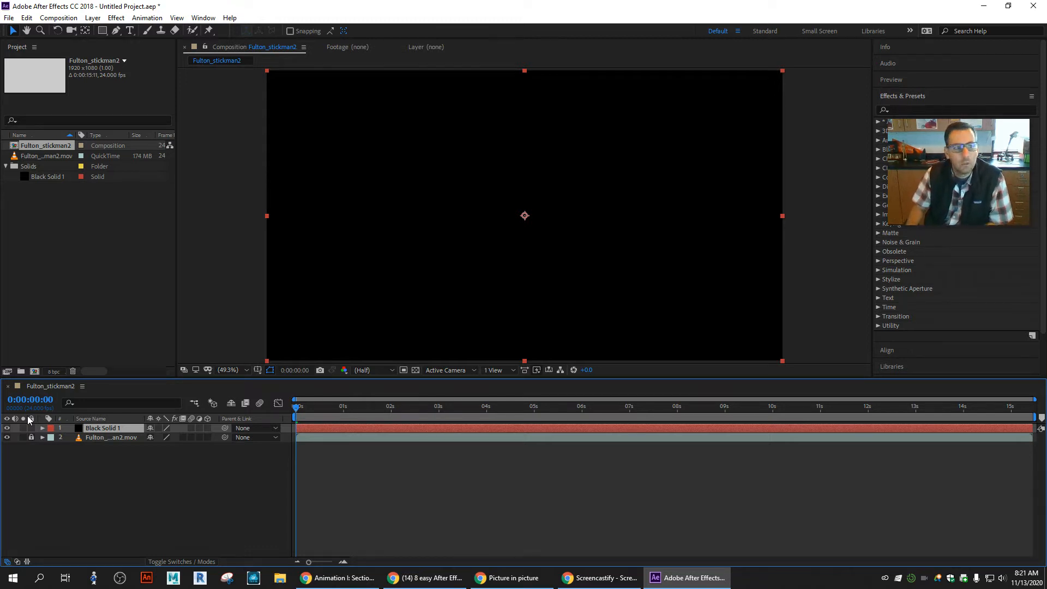
Step: Reveal the black solid's transform properties and set a starting 100% Opacity keyframe at 0:00:00:00
click(43, 428)
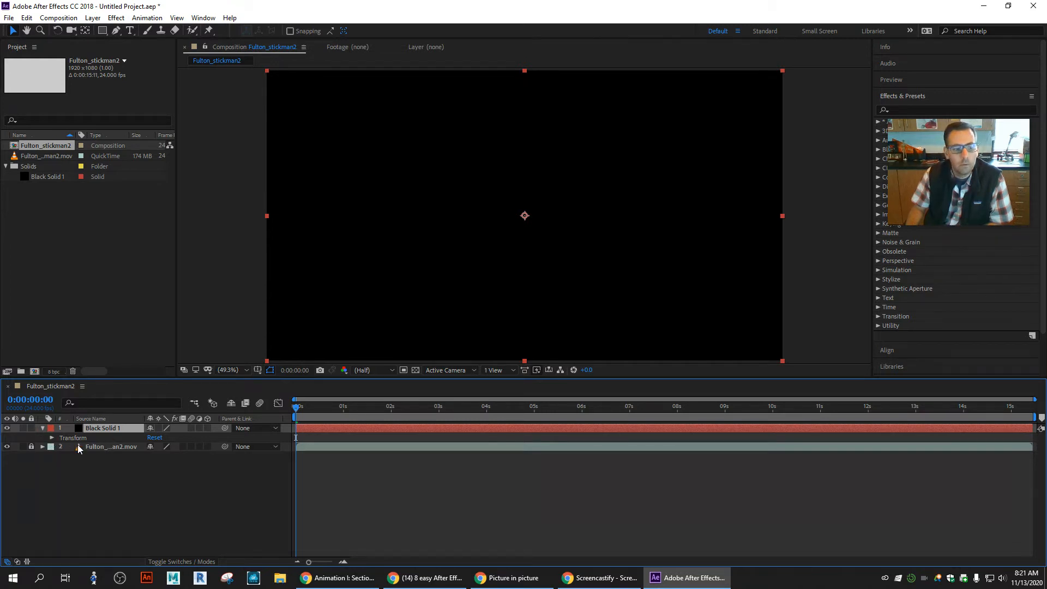
click(51, 438)
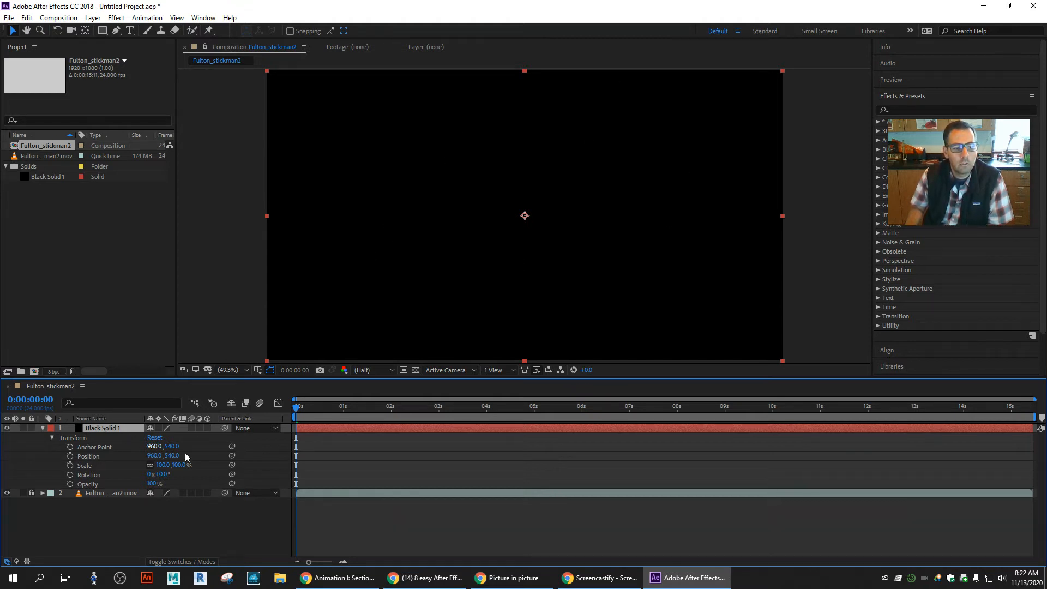
click(69, 484)
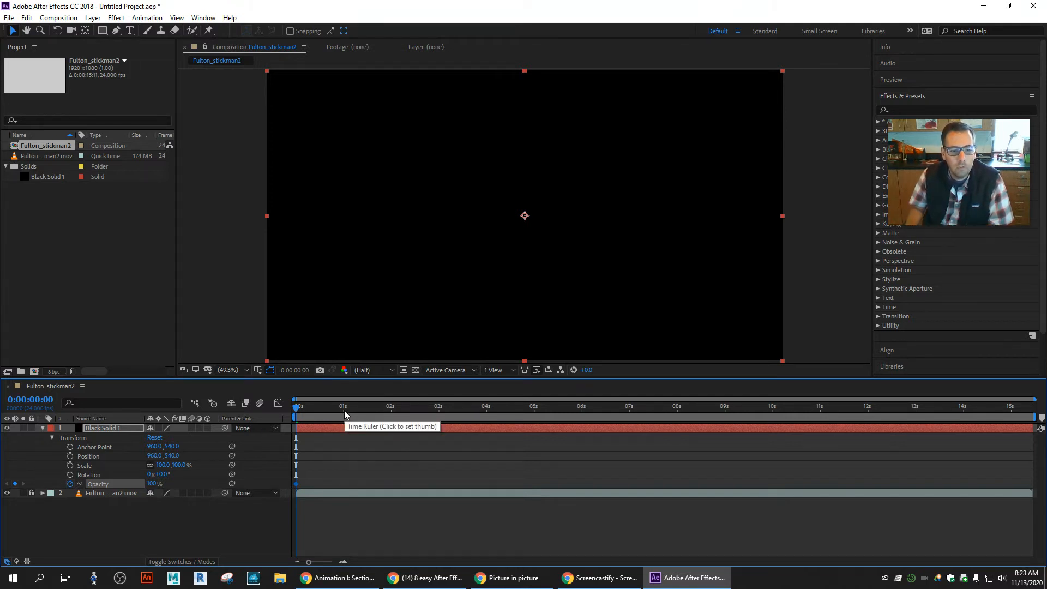
Step: Add an Opacity keyframe on the black solid at 0:00:01:00 and set it to 0%
click(297, 413)
drag(297, 413, 343, 413)
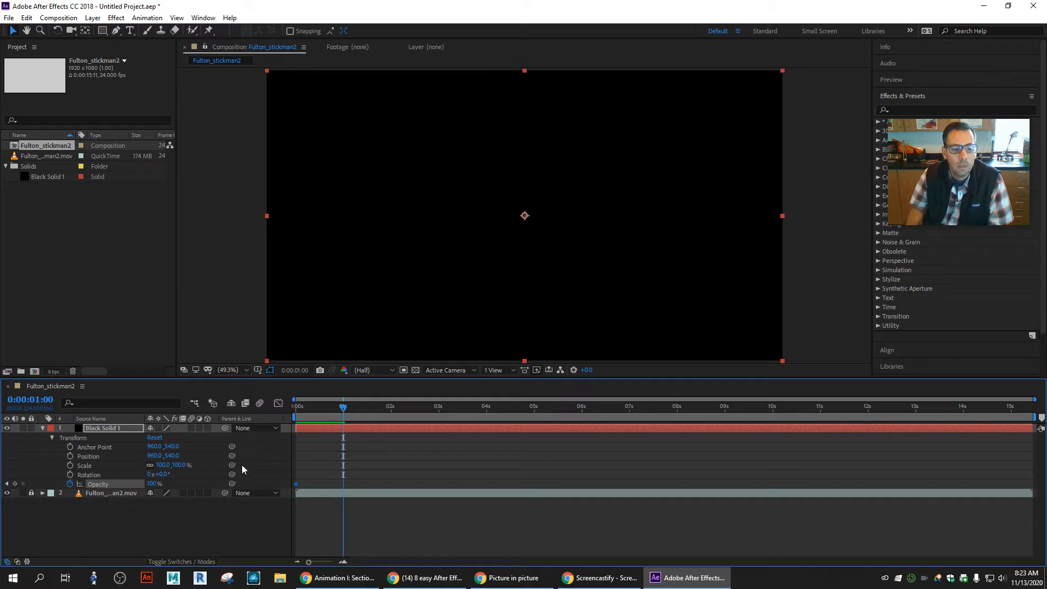
click(15, 484)
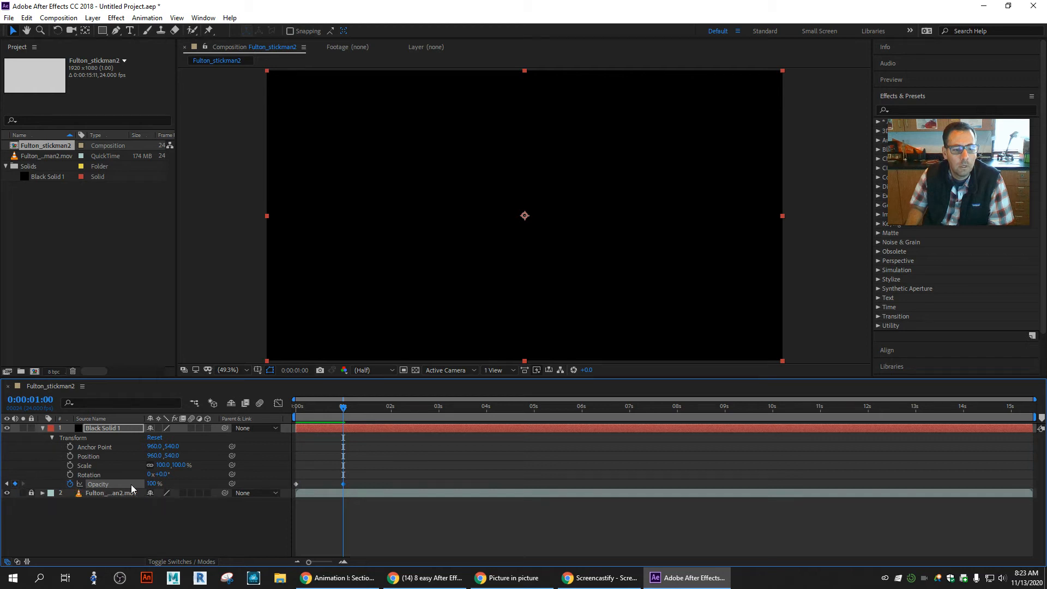
drag(153, 486, 58, 484)
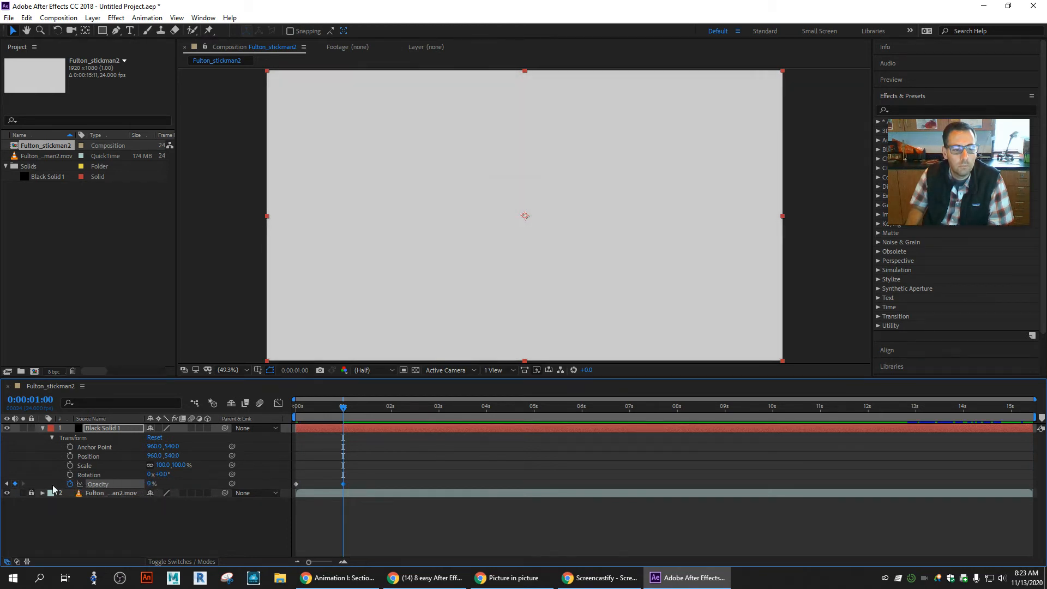
Step: Hide the black solid to check the title's entrance and move its second Opacity keyframe to about 0:00:01:03
mouse_move(344, 412)
mouse_down()
mouse_move(283, 417)
mouse_move(343, 418)
mouse_up()
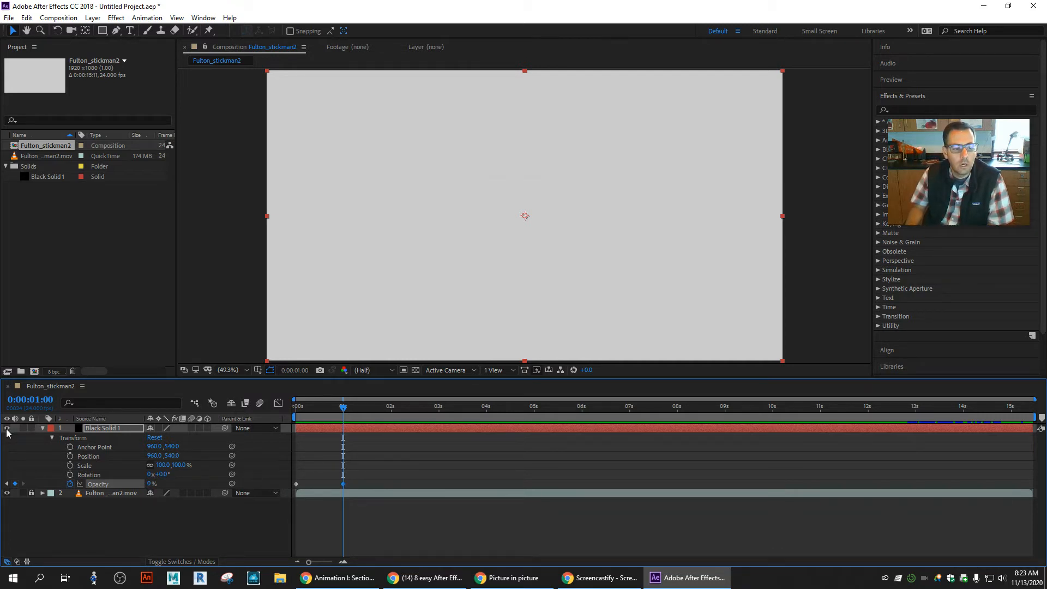
key(Home)
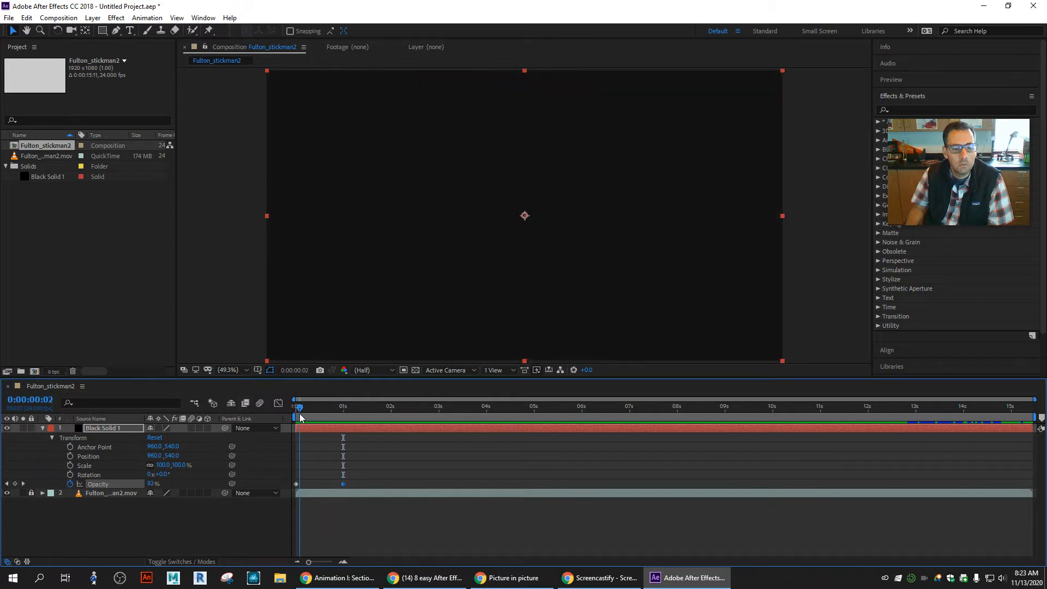
click(7, 428)
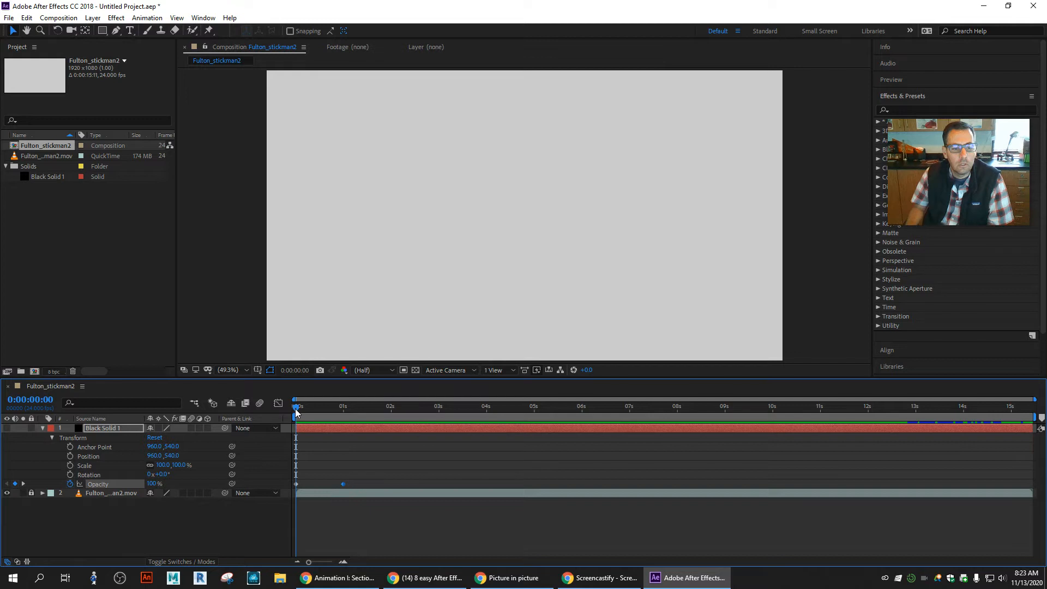
drag(294, 413, 349, 412)
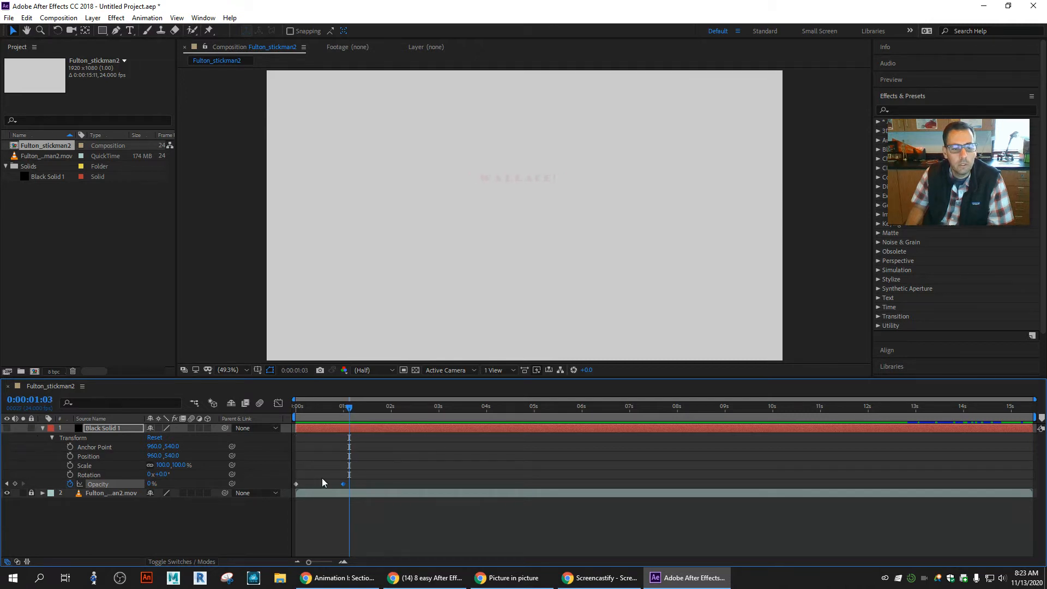
drag(343, 484, 352, 483)
drag(350, 410, 358, 413)
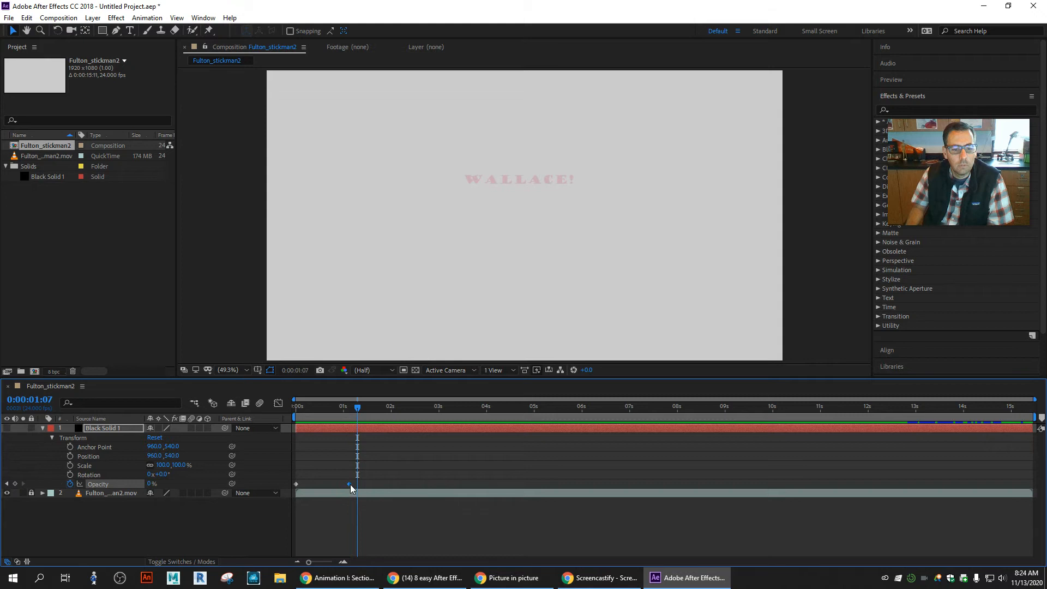
Step: Make the black solid visible again and preview the fade-in from the start of the composition
mouse_move(350, 484)
drag(357, 409, 295, 417)
click(8, 428)
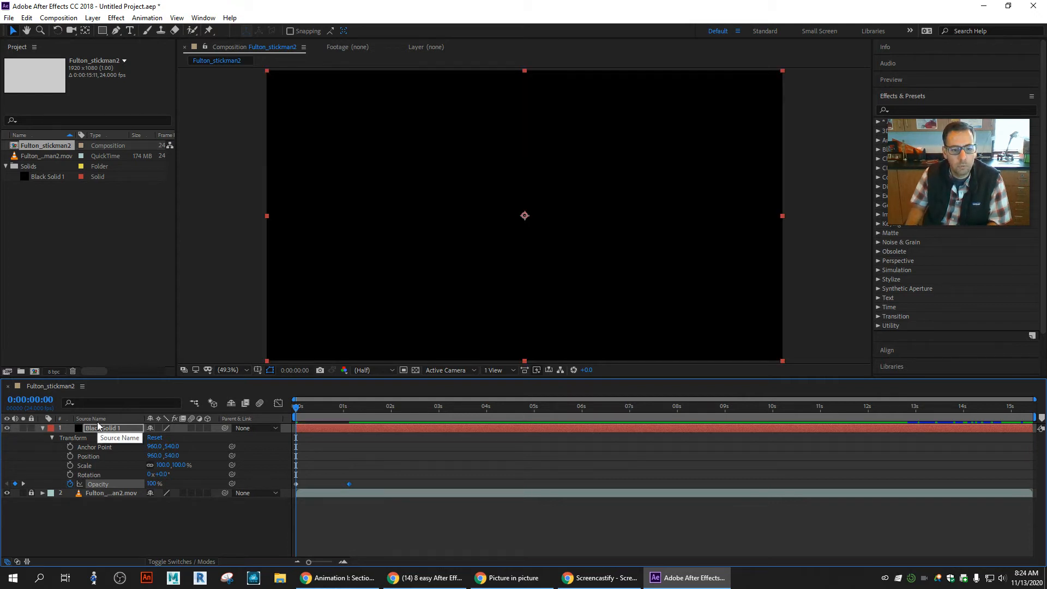
key(space)
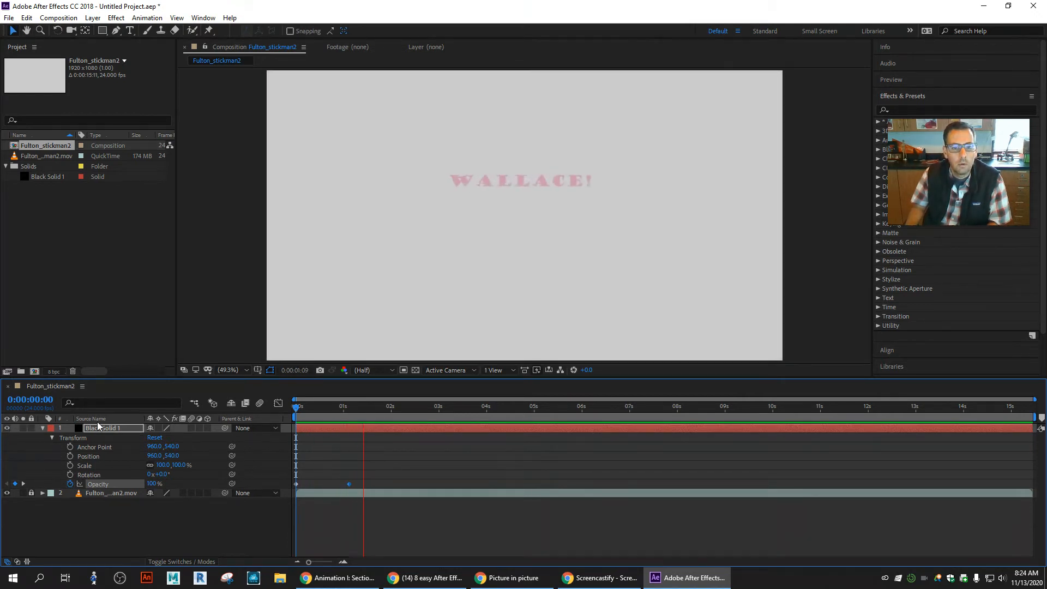
key(space)
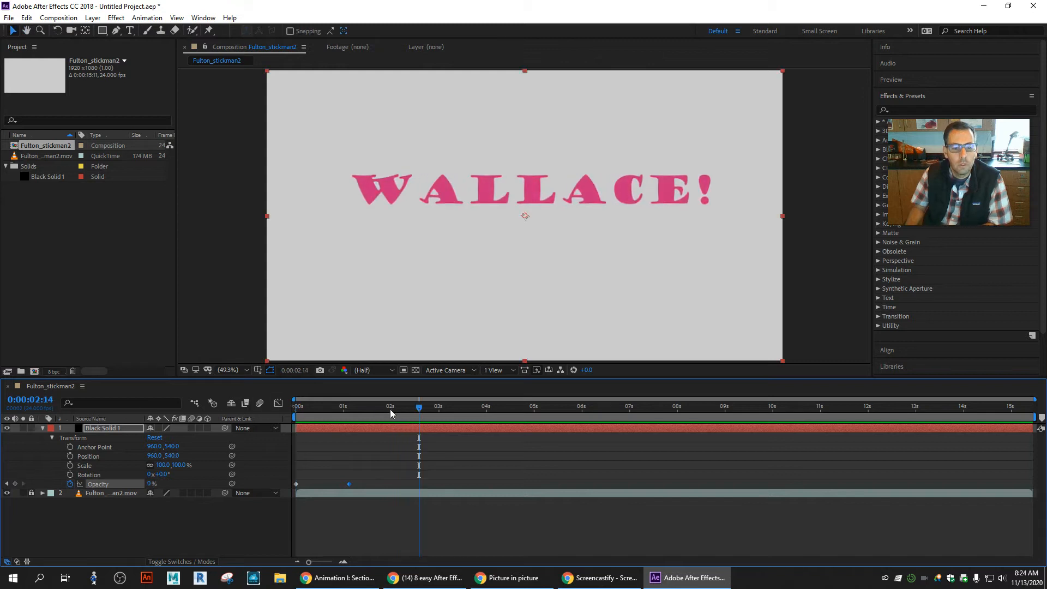
Step: Keyframe a dip to black on the black solid: Opacity 0% at 0:00:05:06, 100% at 0:00:06:00 and 0% at 0:00:06:17
drag(420, 410, 545, 417)
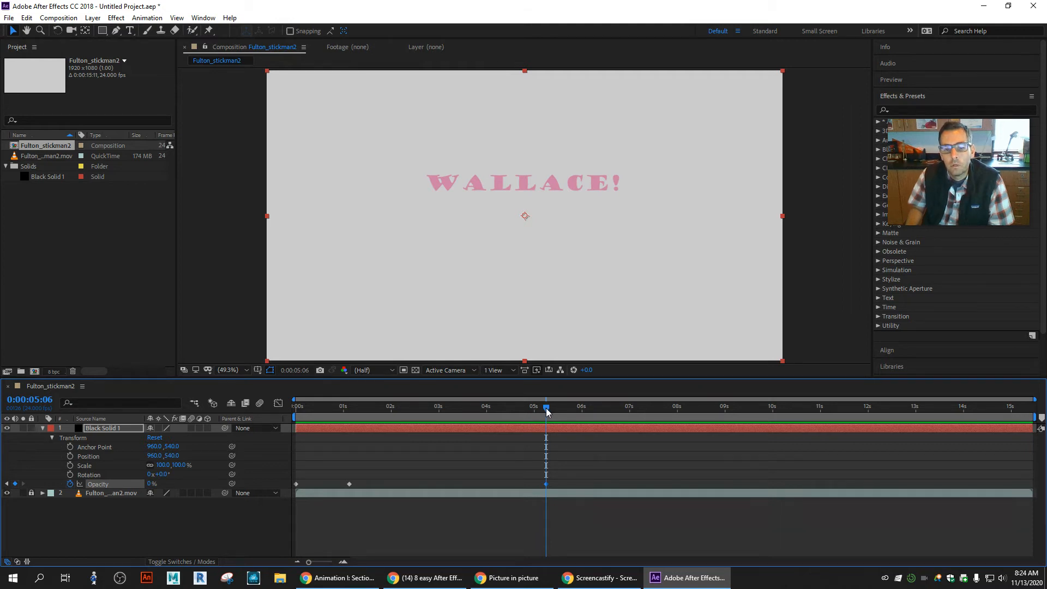
drag(546, 410, 584, 417)
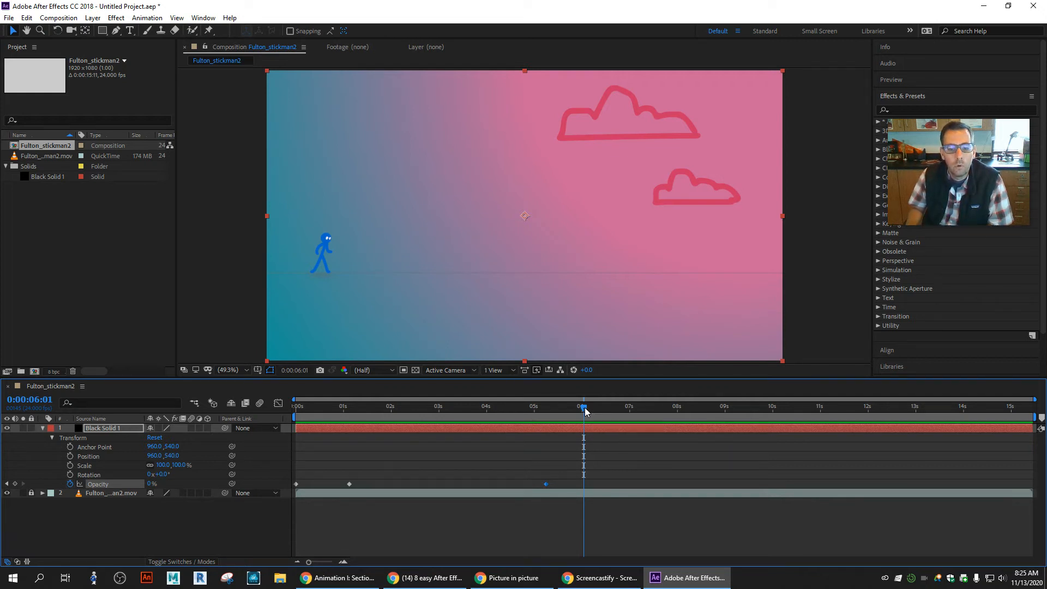
drag(586, 411, 617, 411)
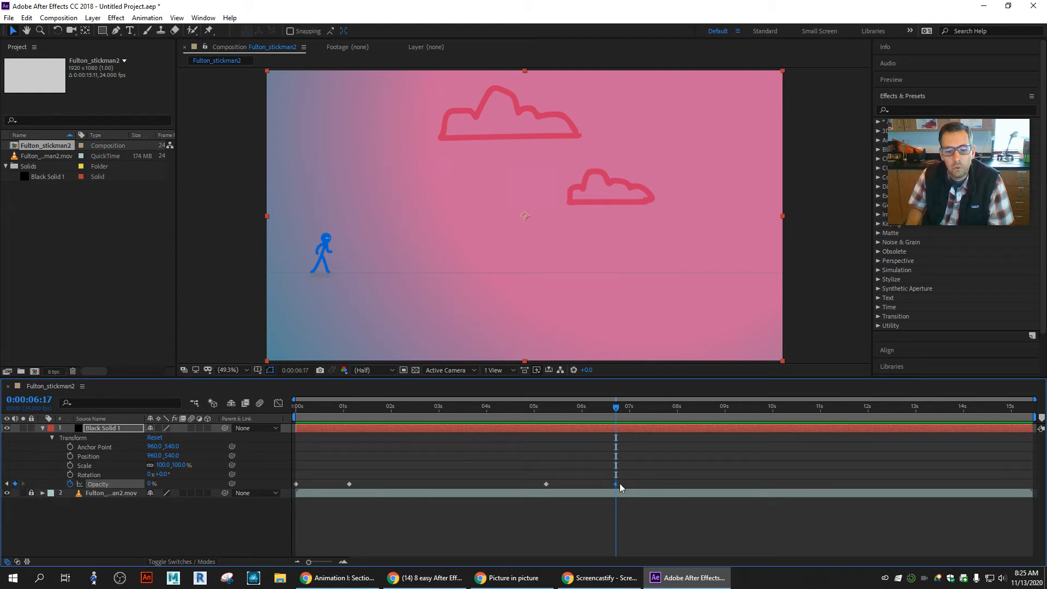
drag(615, 410, 581, 416)
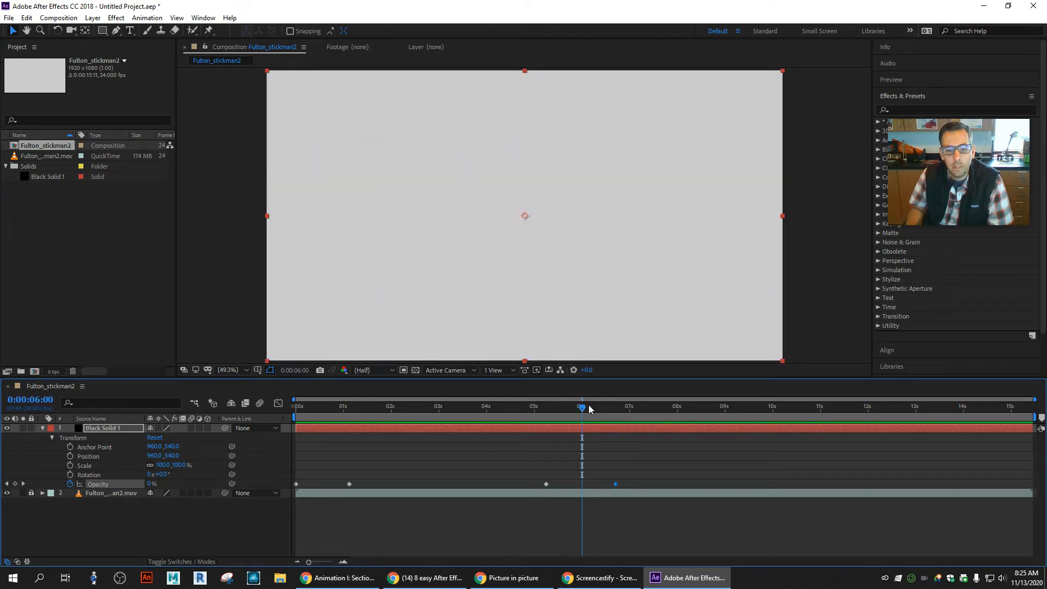
drag(581, 411, 581, 412)
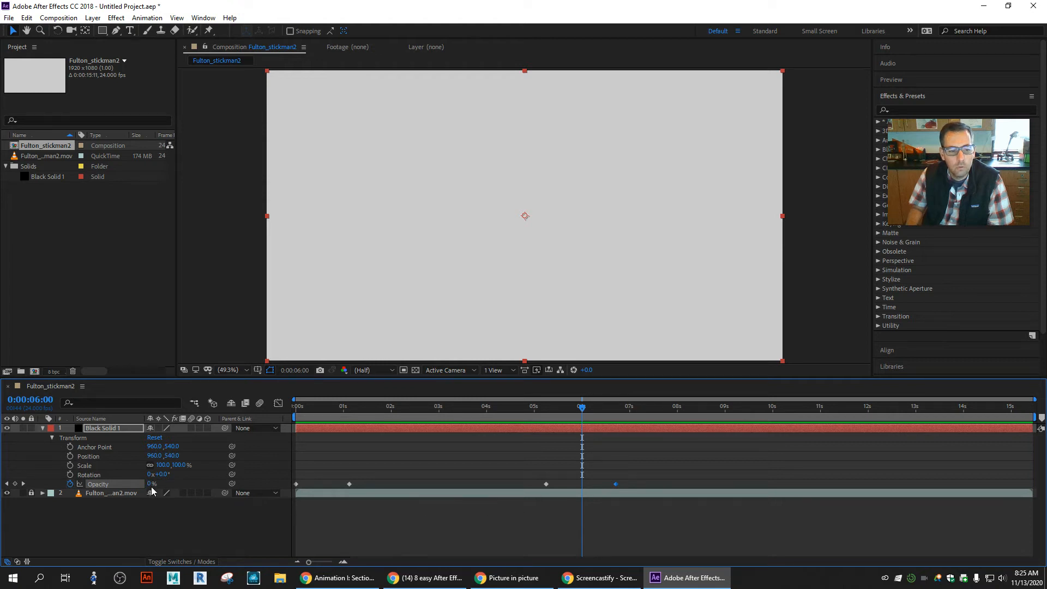
drag(149, 489, 303, 504)
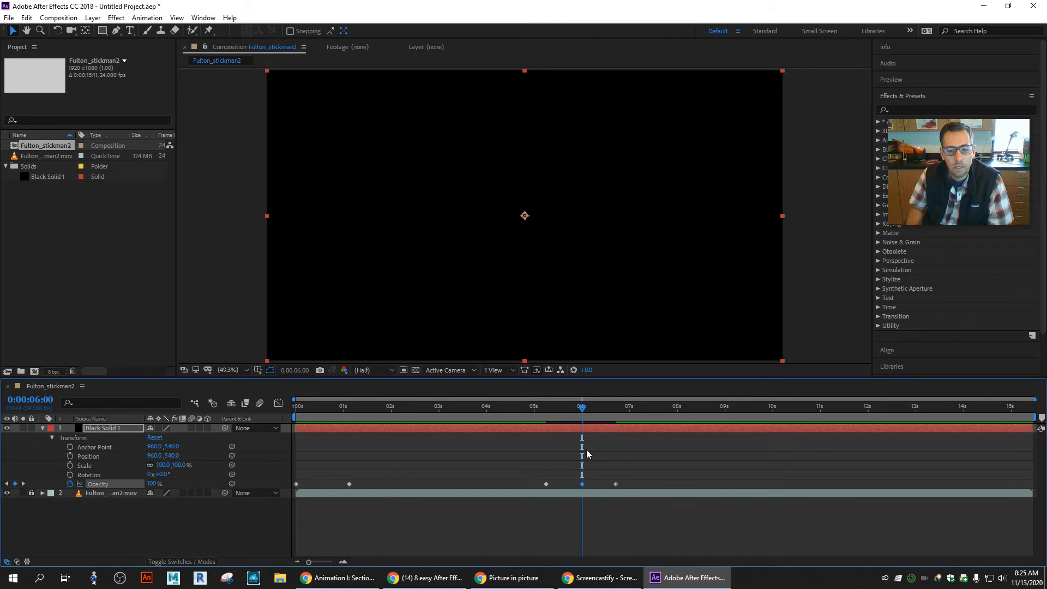
Step: Keyframe another dip to black before the cast credits: Opacity 0% at 0:00:09:19, 100% at 0:00:10:11 and 0% at 0:00:11:12
drag(582, 407, 762, 430)
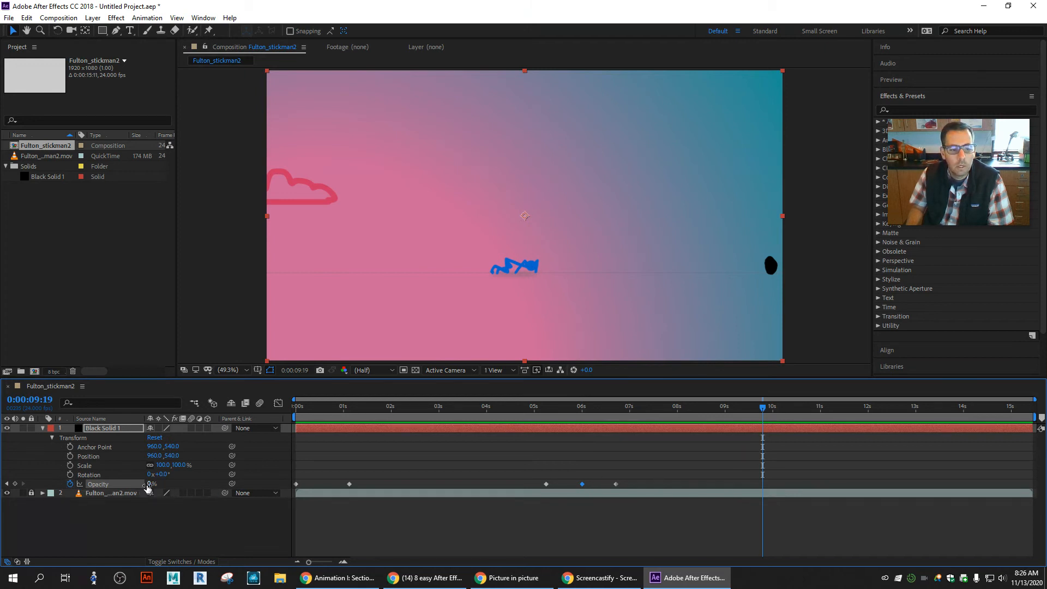
click(14, 484)
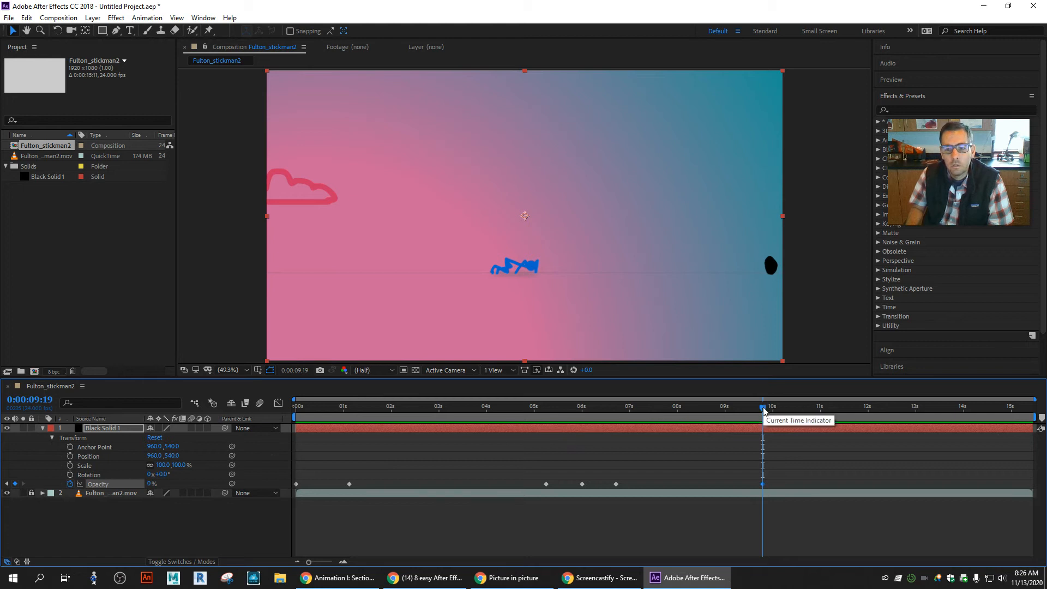
drag(763, 411, 845, 417)
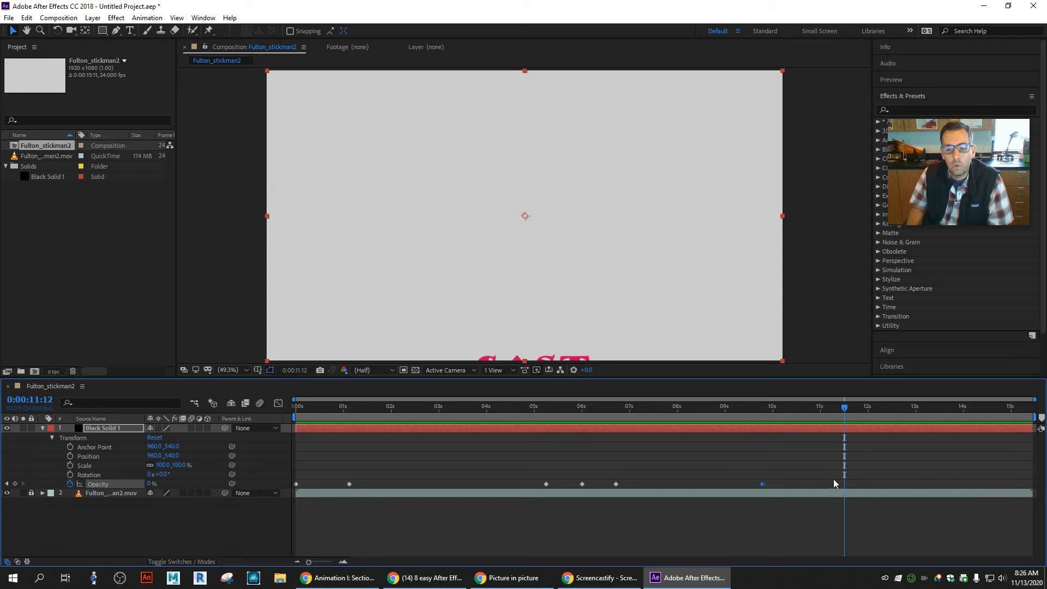
click(16, 484)
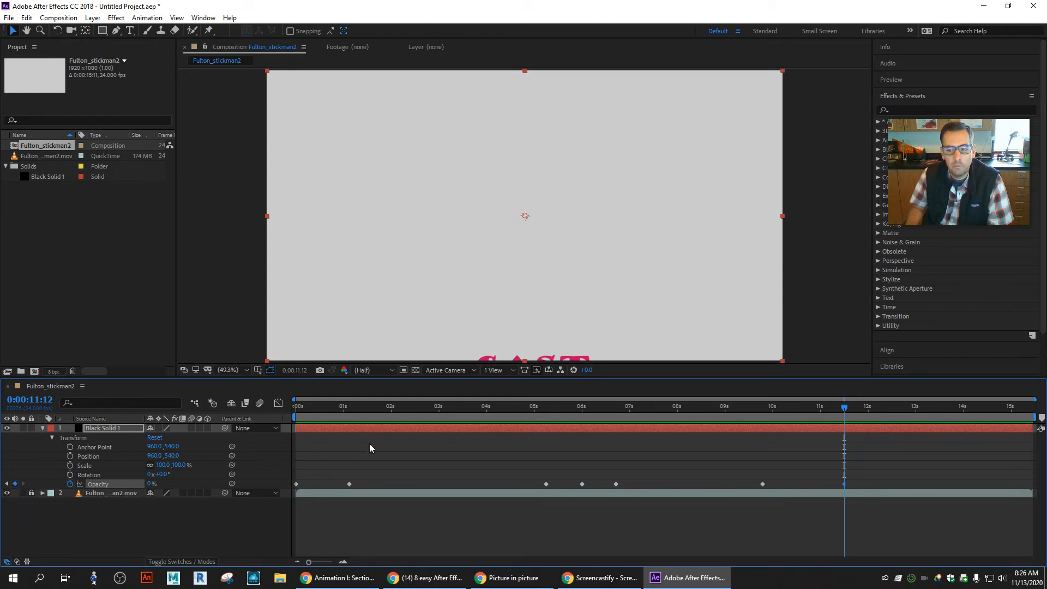
drag(845, 408, 793, 414)
drag(148, 485, 196, 485)
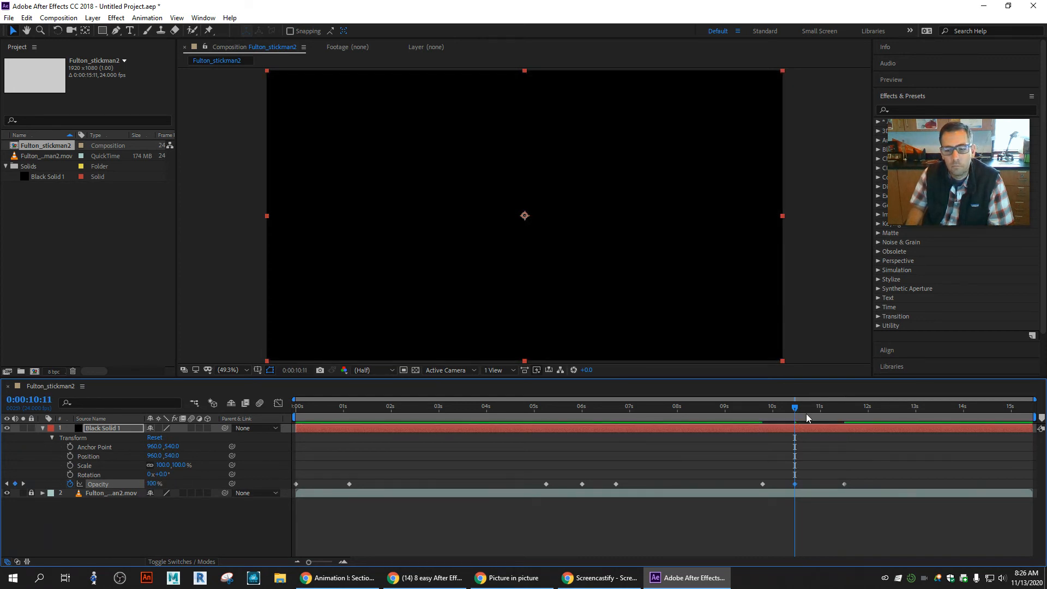
Step: Keyframe the closing fade-out on the black solid with Opacity 0% at 0:00:14:06 and 100% at 0:00:15:10
drag(795, 418, 974, 428)
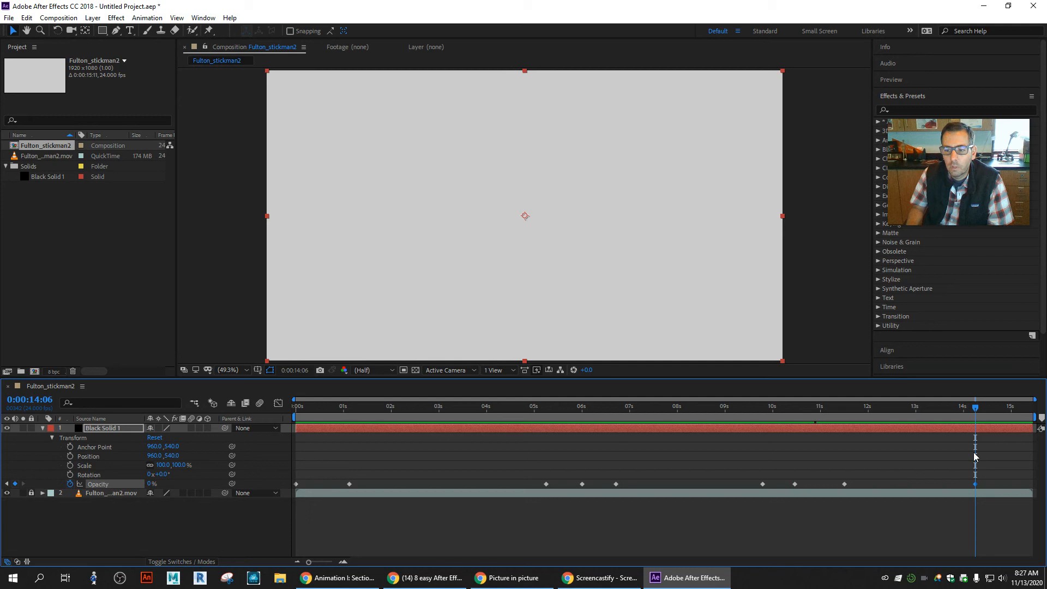
drag(976, 413, 1044, 413)
drag(148, 487, 284, 487)
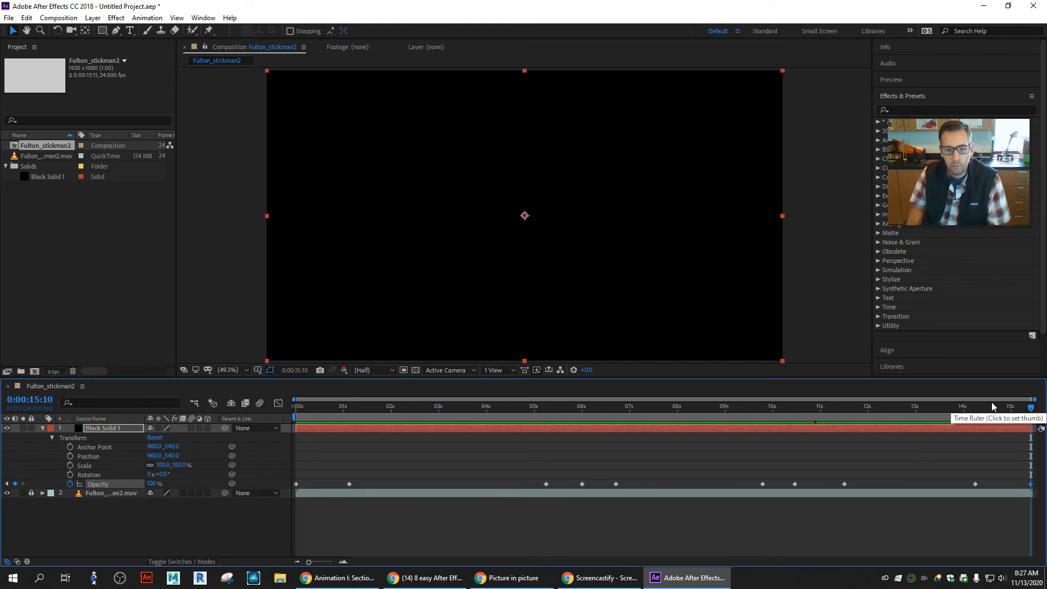
Step: Preview the composition with its fades, stop playback and return to 0:00:00:00
key(space)
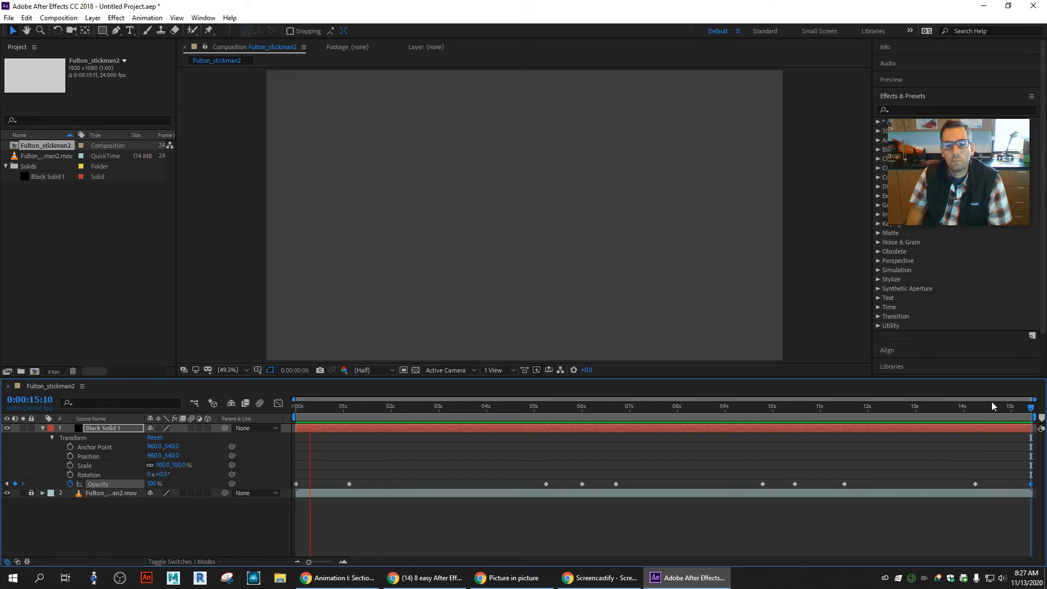
key(space)
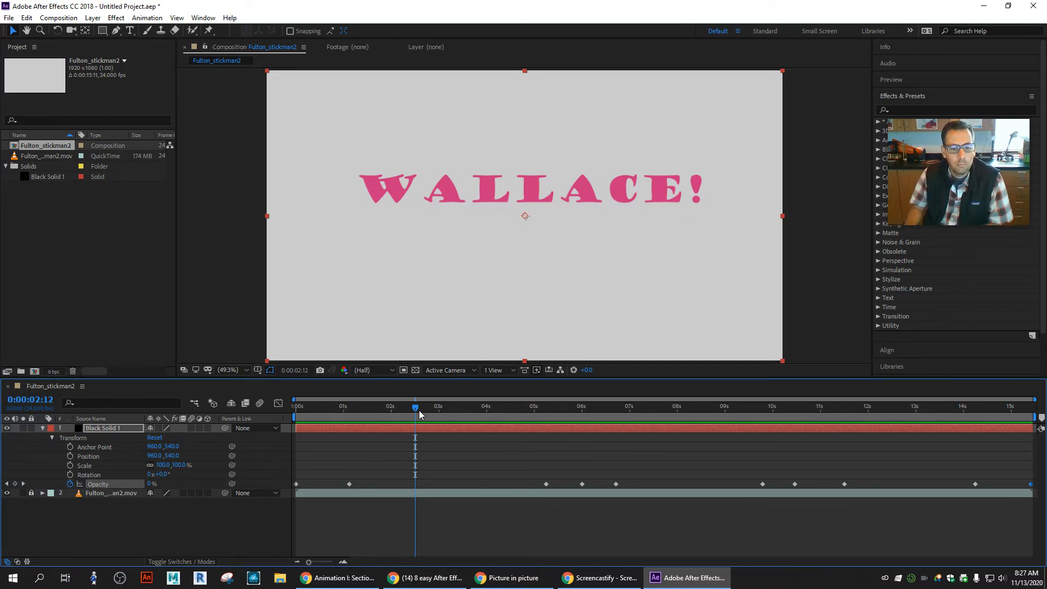
drag(414, 410, 280, 409)
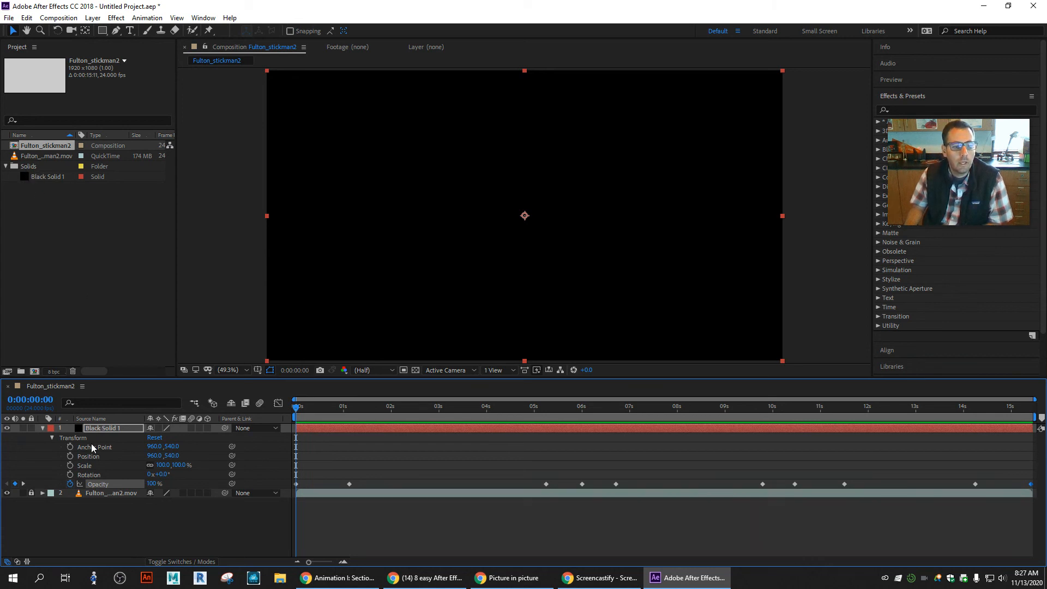
Step: Replace the black solid's footage with a dark gray solid in color 3A3A3A and preview the fades from the start
click(26, 175)
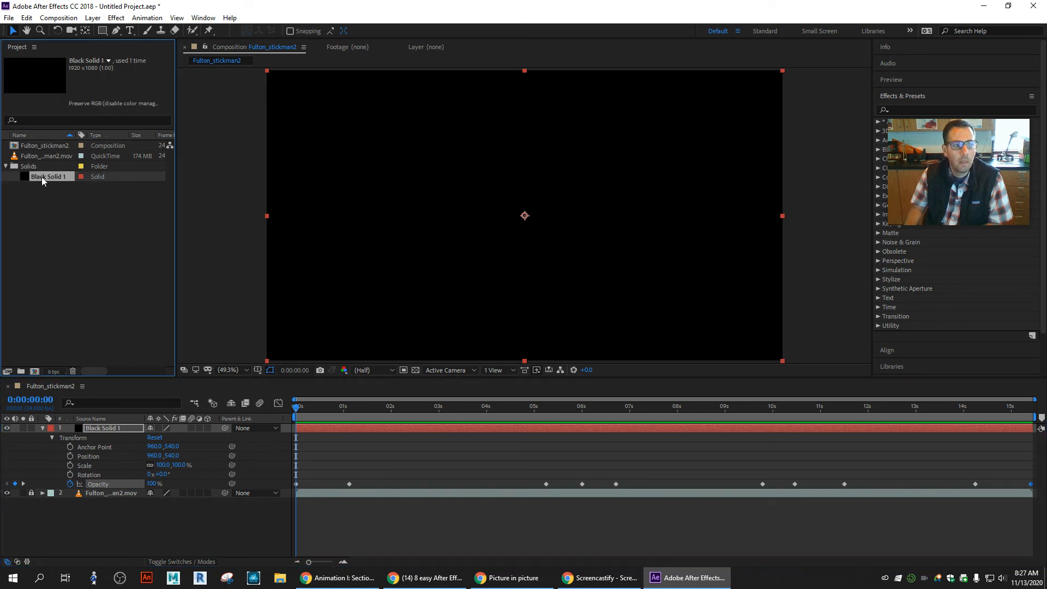
right_click(45, 179)
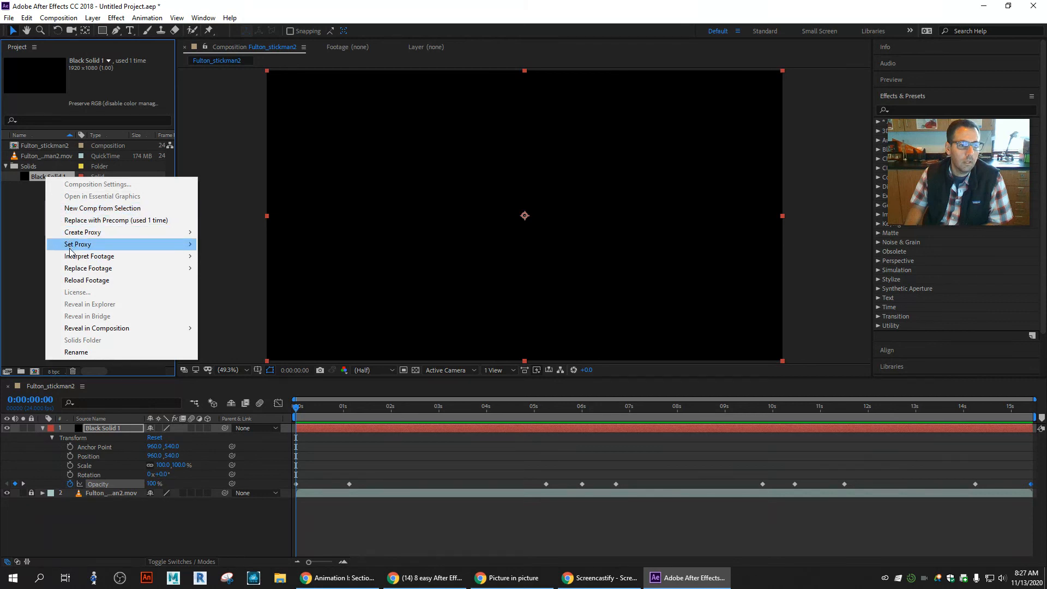
mouse_move(75, 267)
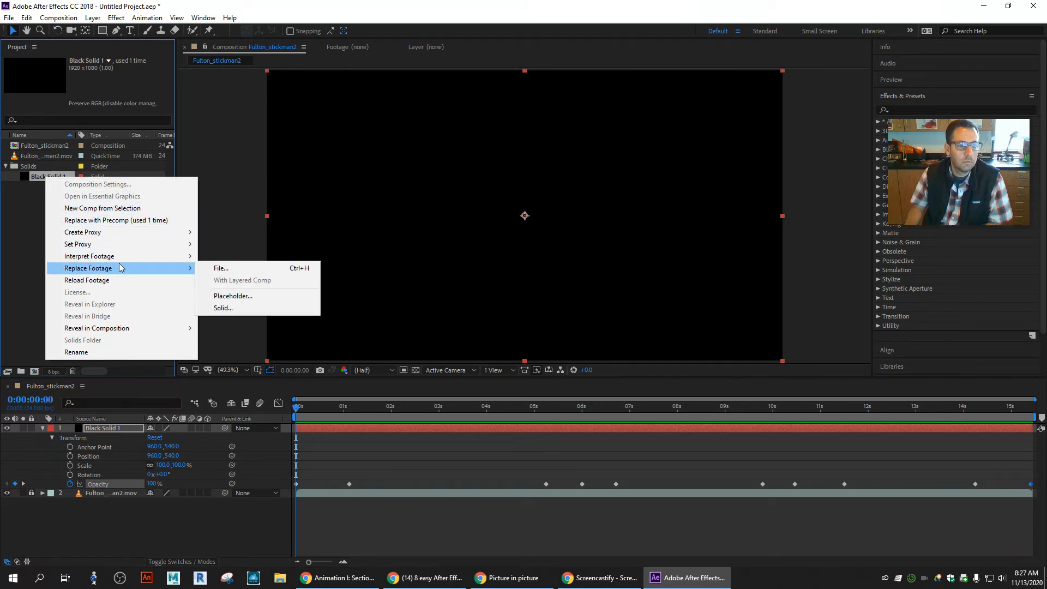
click(232, 310)
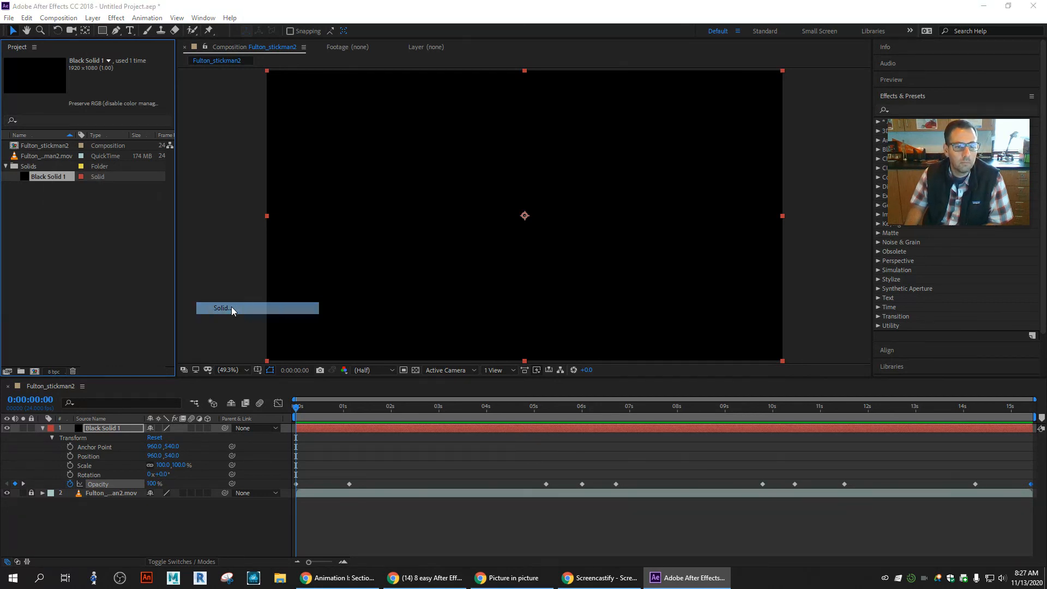
click(524, 355)
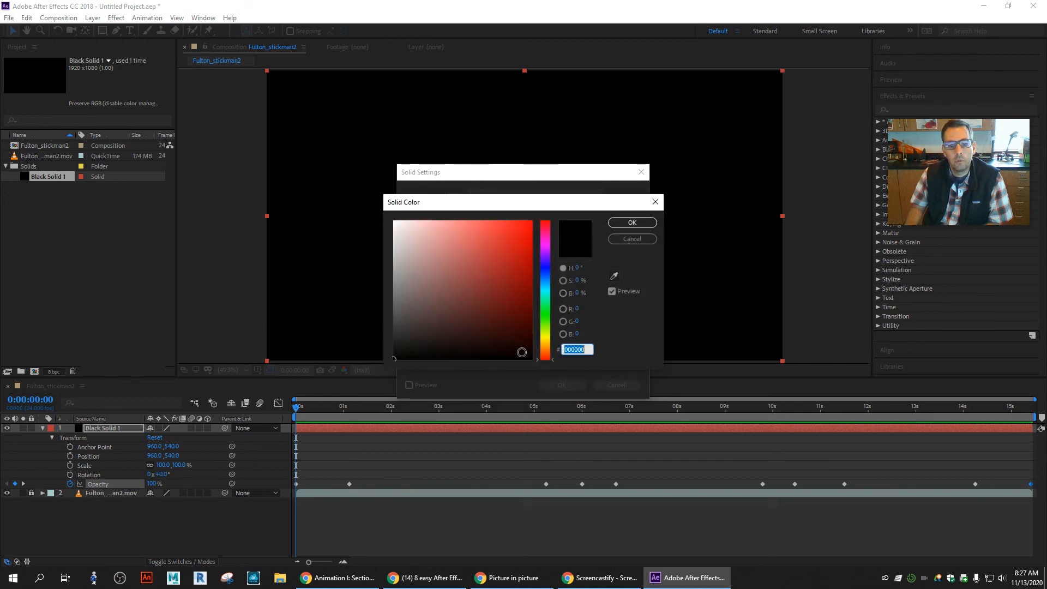
click(393, 327)
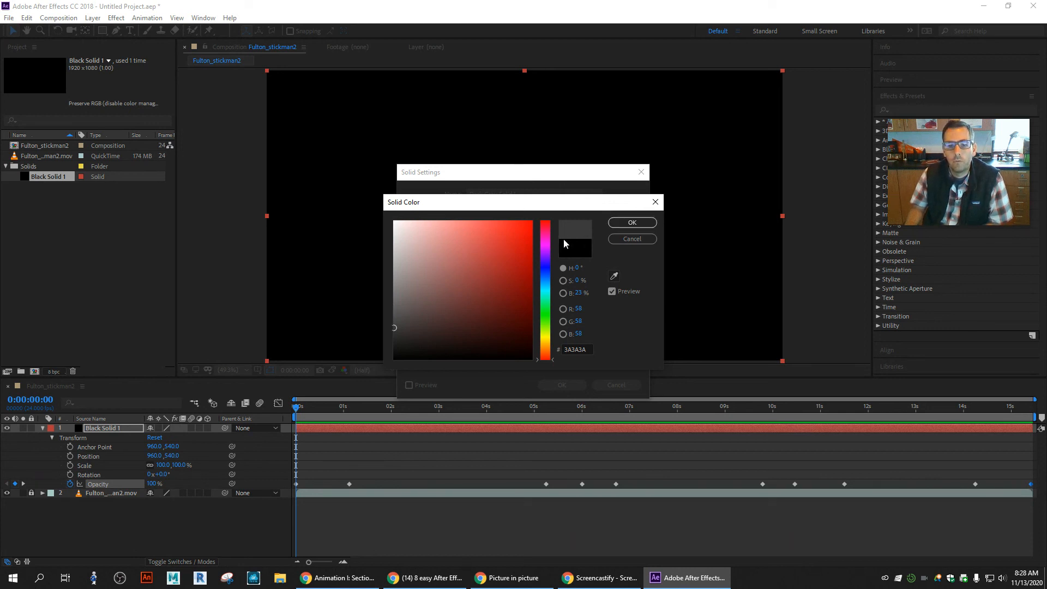
click(632, 223)
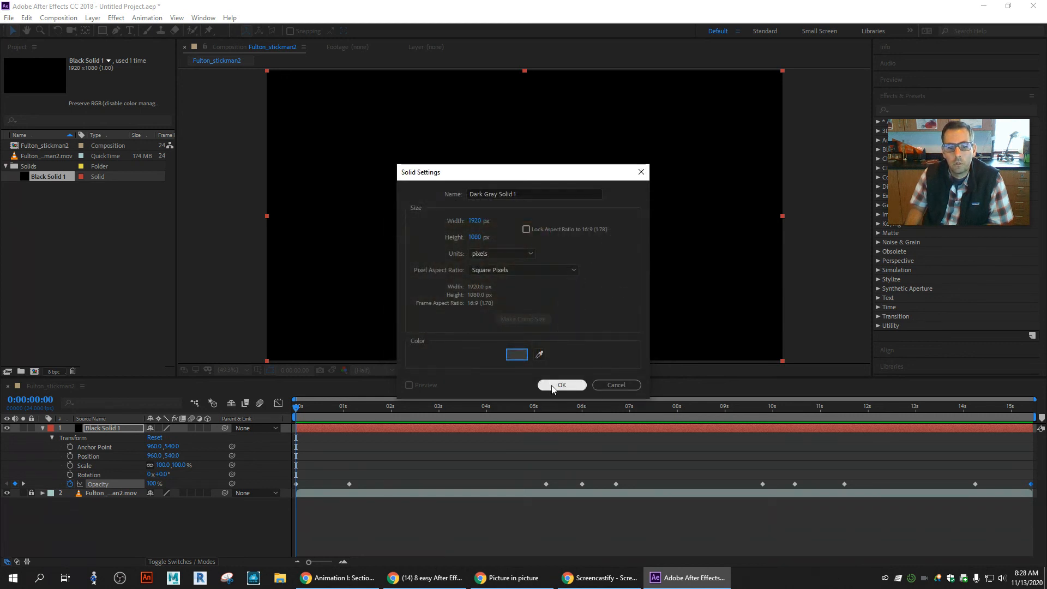
click(567, 385)
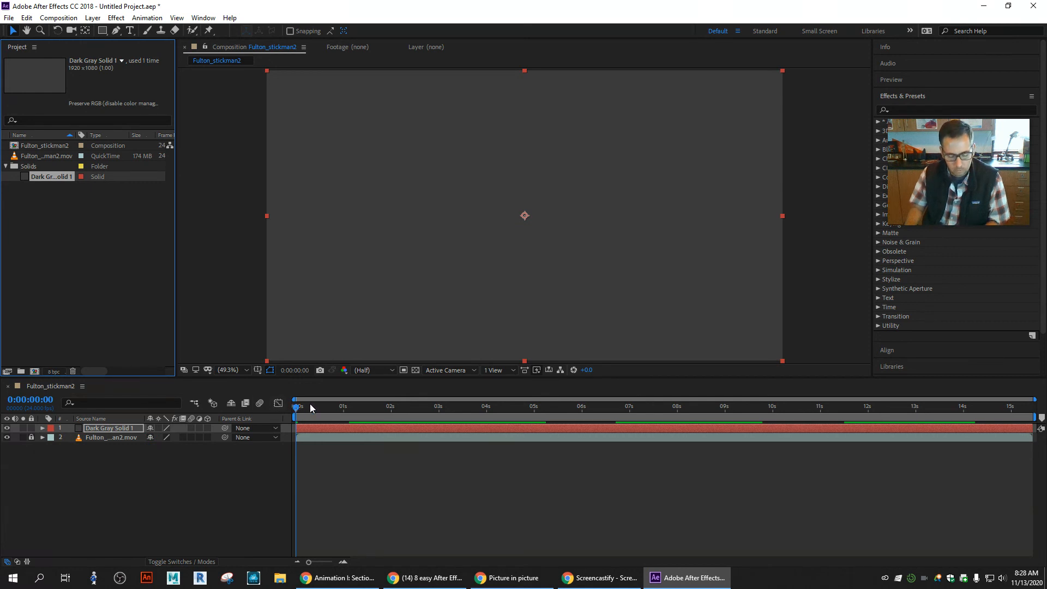
key(space)
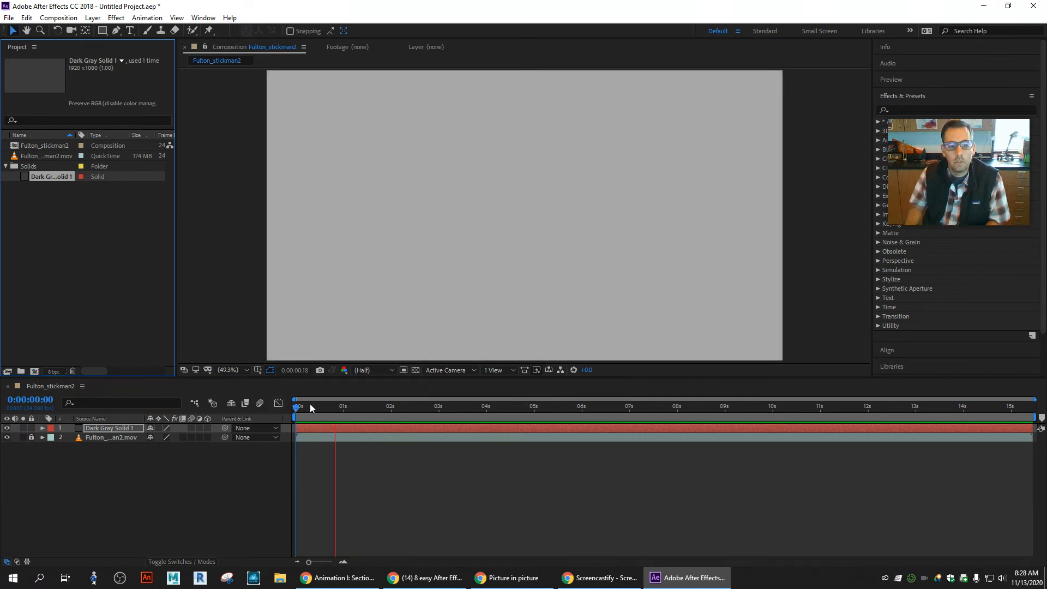